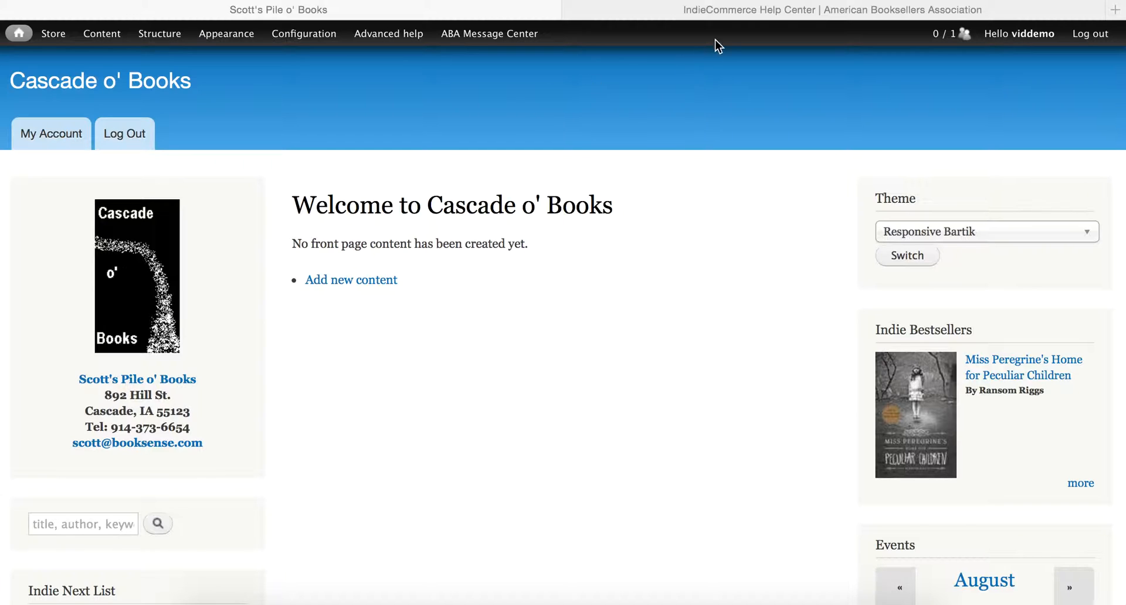
Switch to the IndieCommerce Help Center page and show where the IC Help Center is listed under Ecommerce & Ebooks.
click(748, 11)
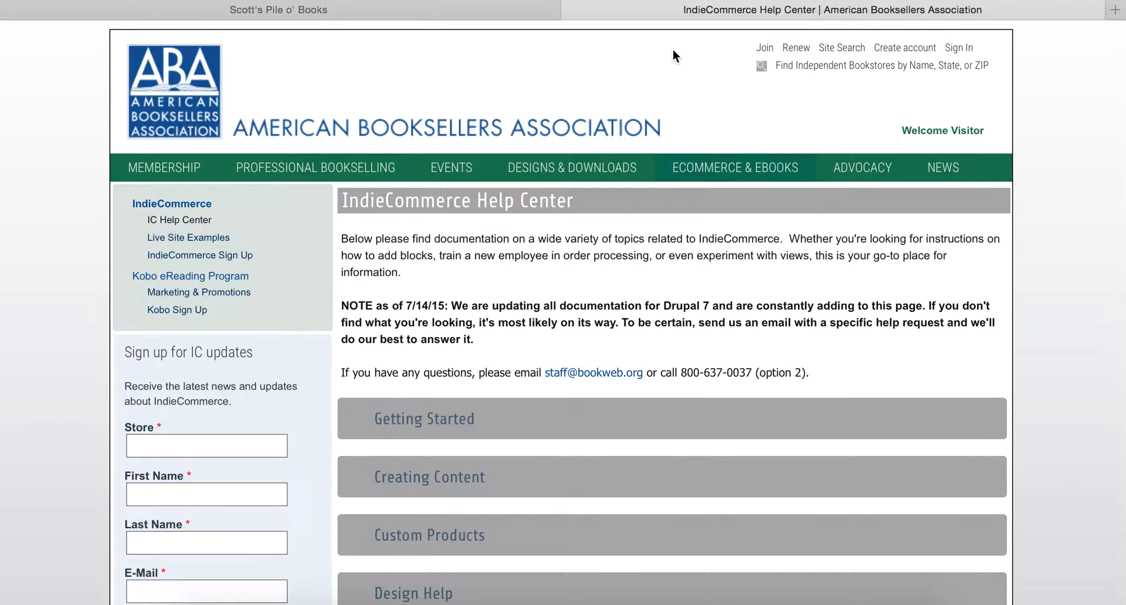
mouse_move(711, 170)
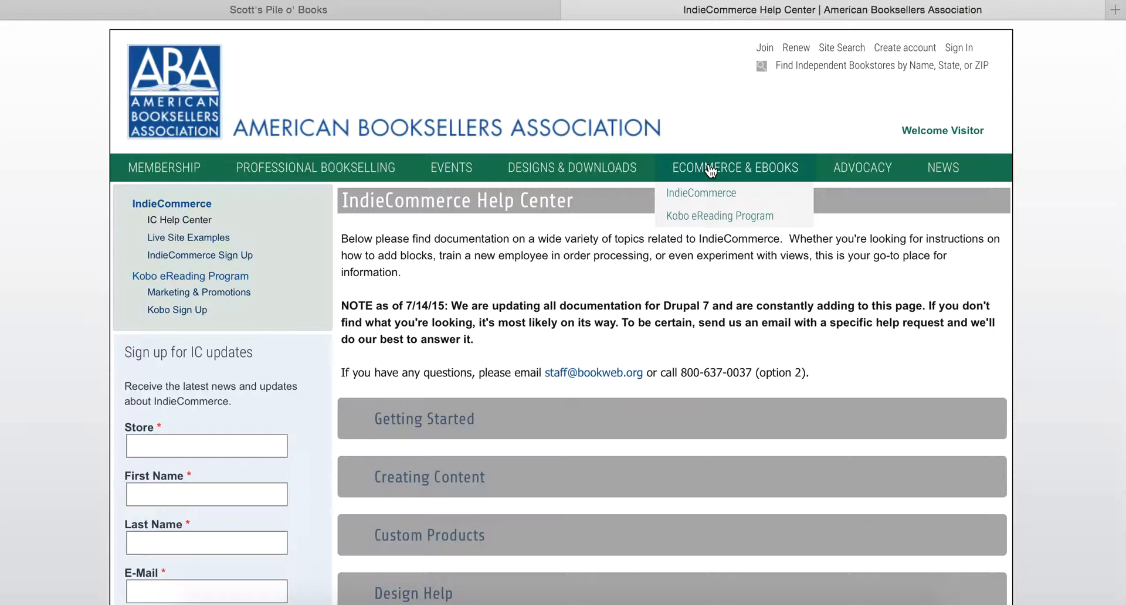
mouse_move(703, 197)
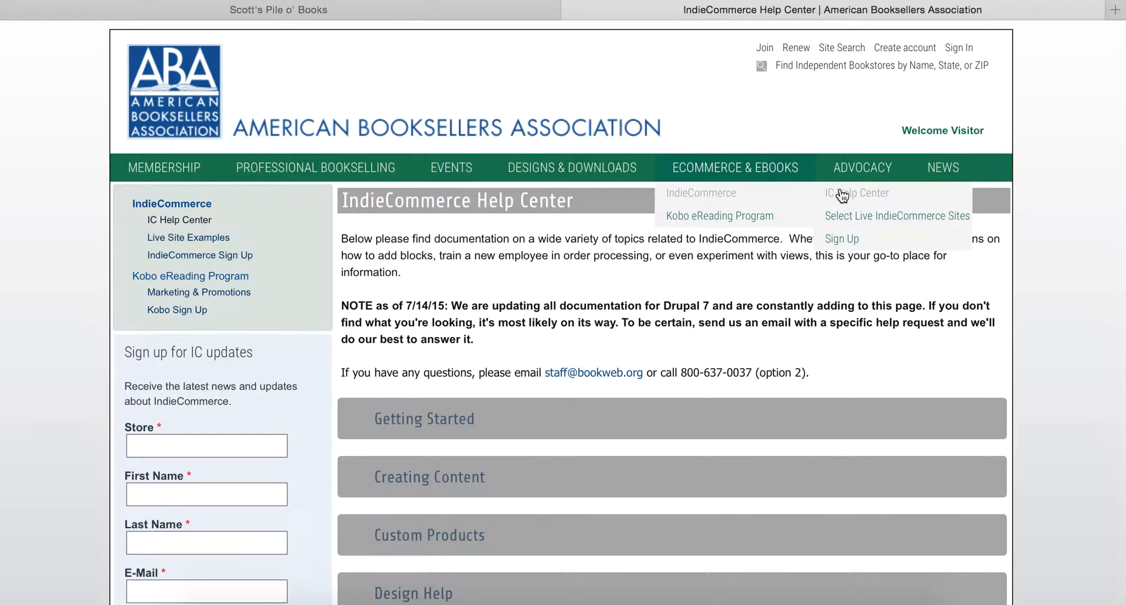
Return to the bookstore site and start adding new content of the Page type.
click(340, 11)
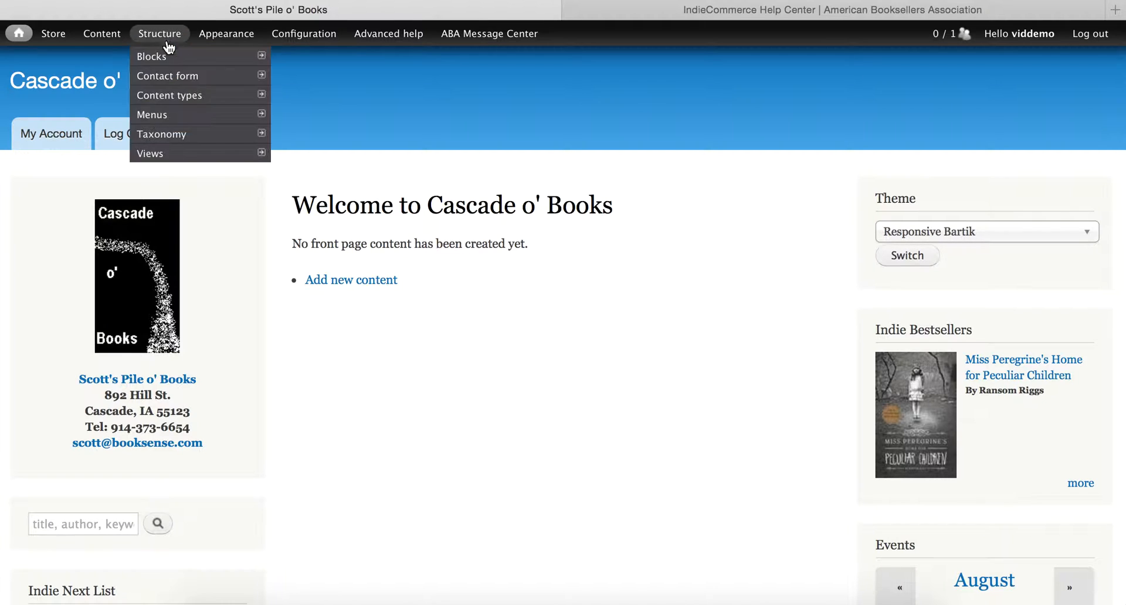
mouse_move(281, 43)
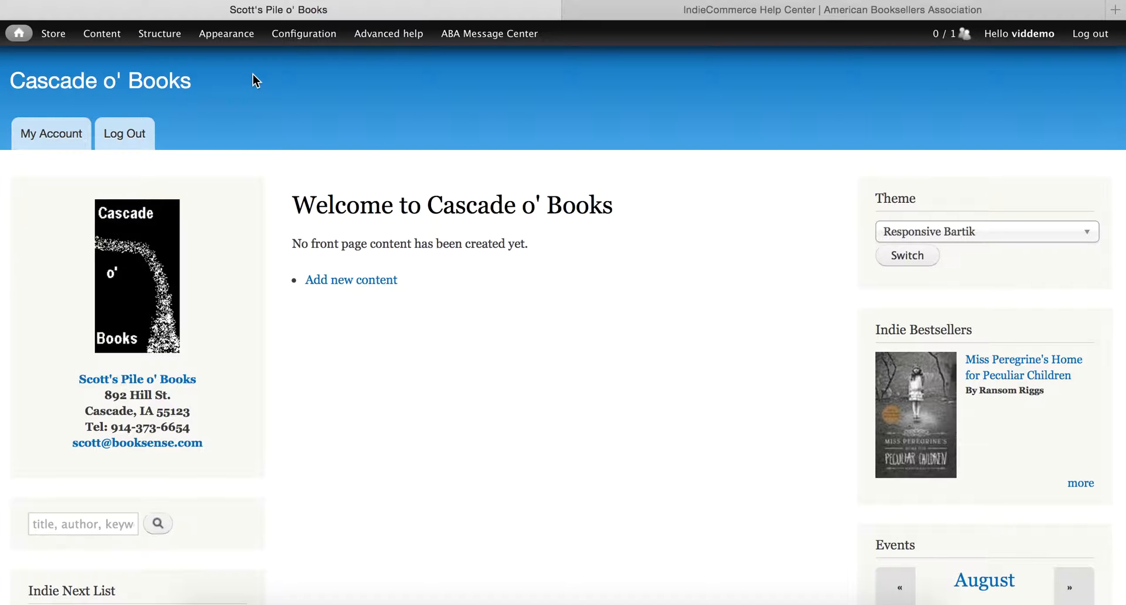
mouse_move(103, 35)
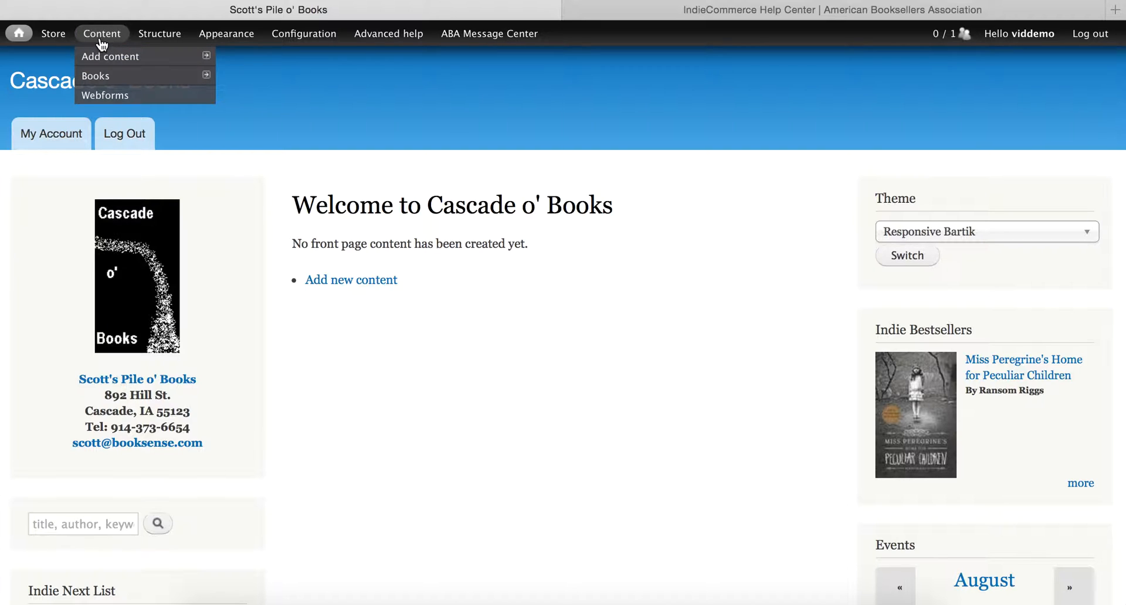
mouse_move(115, 59)
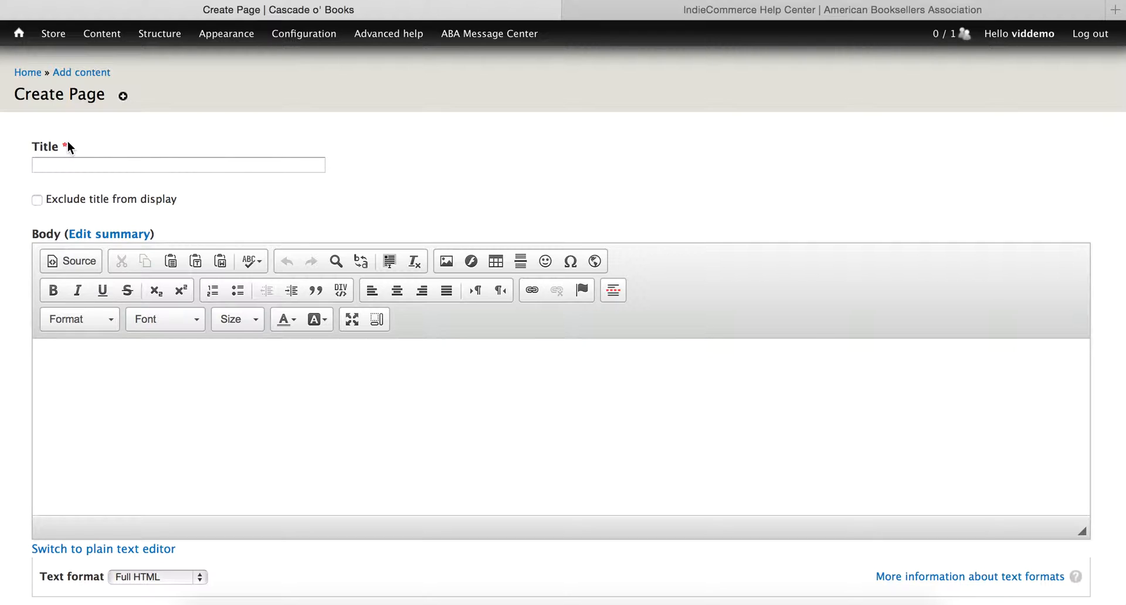
mouse_move(64, 145)
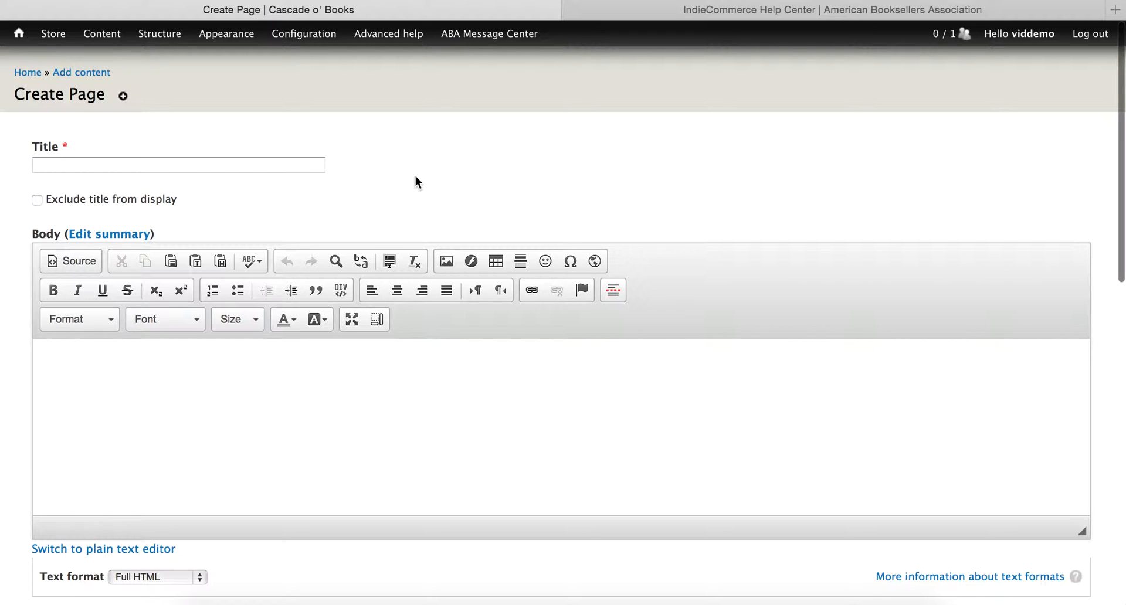
Reveal the separate summary editor for the page body, look it over, and hide it again.
scroll(416, 176, down, 3)
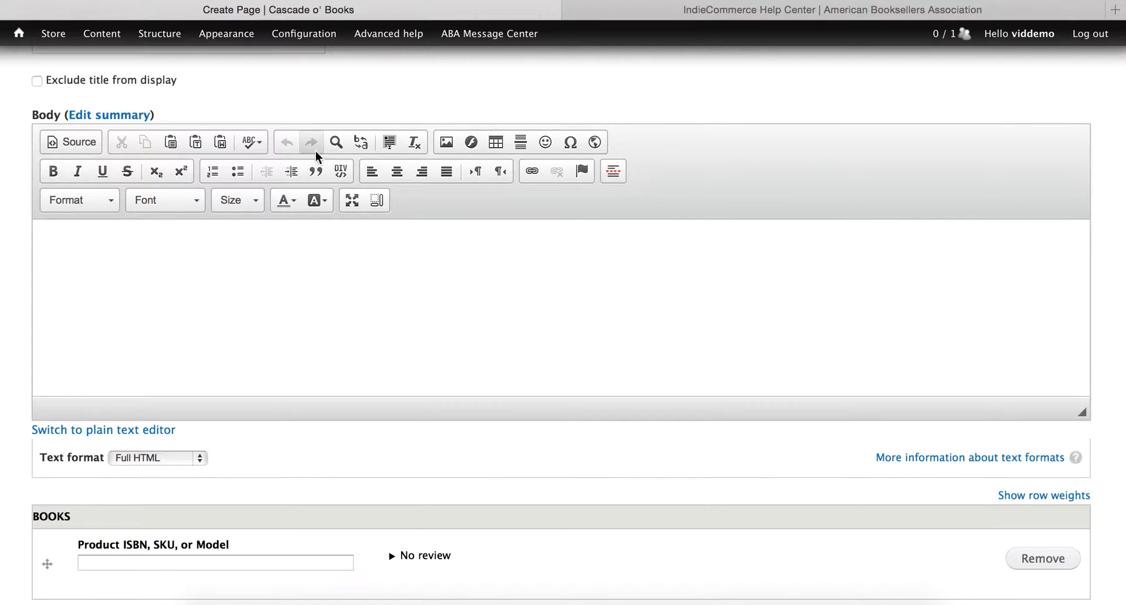
click(134, 117)
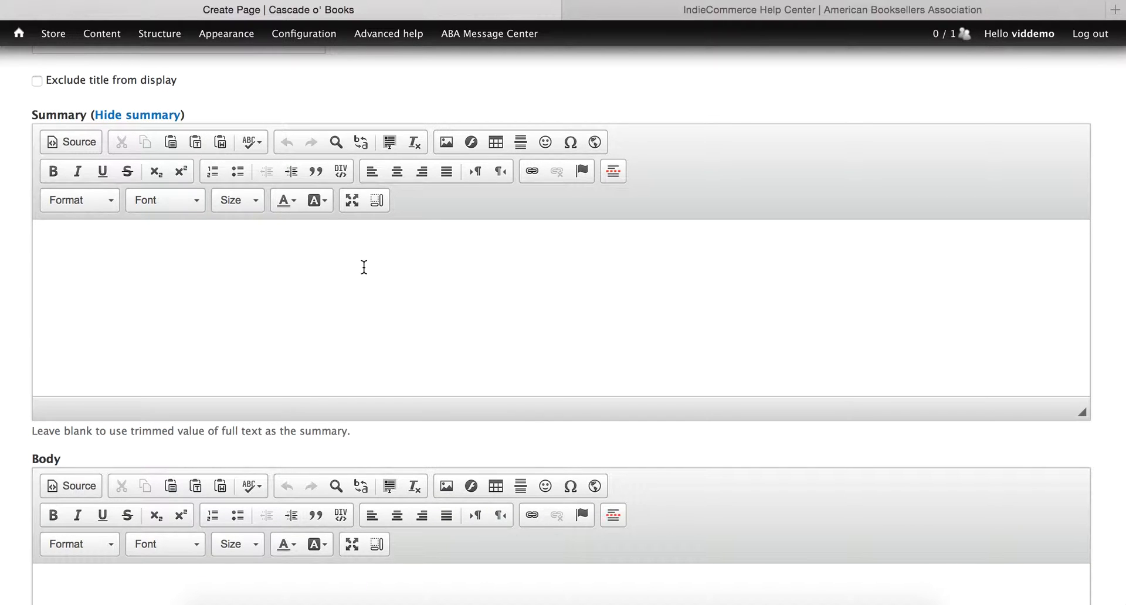
scroll(364, 267, down, 3)
scroll(364, 267, down, 2)
scroll(364, 267, up, 5)
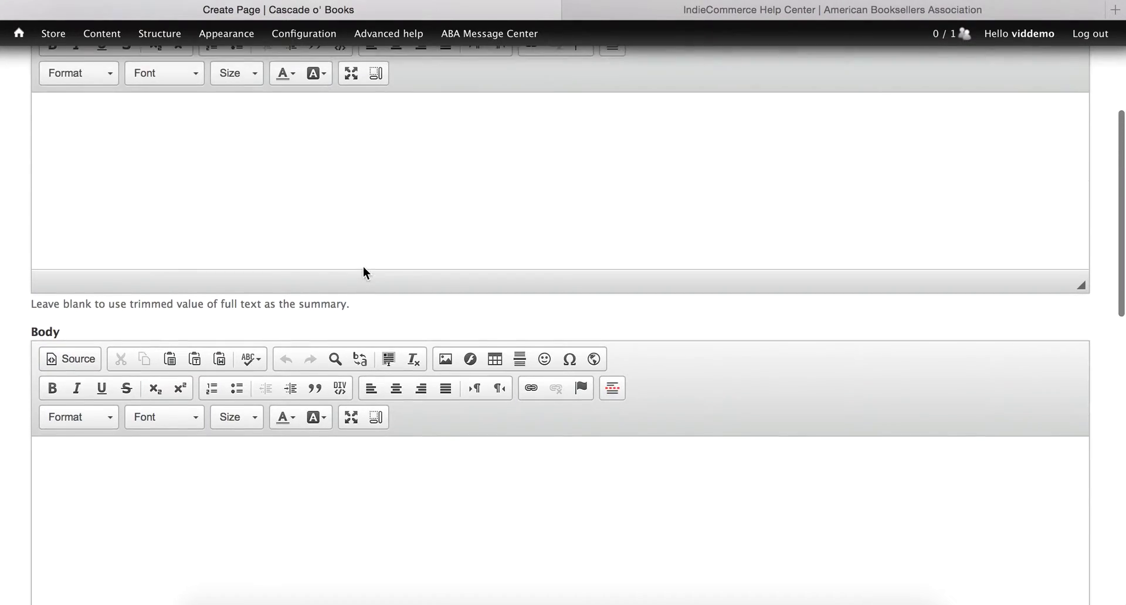
scroll(364, 267, up, 1)
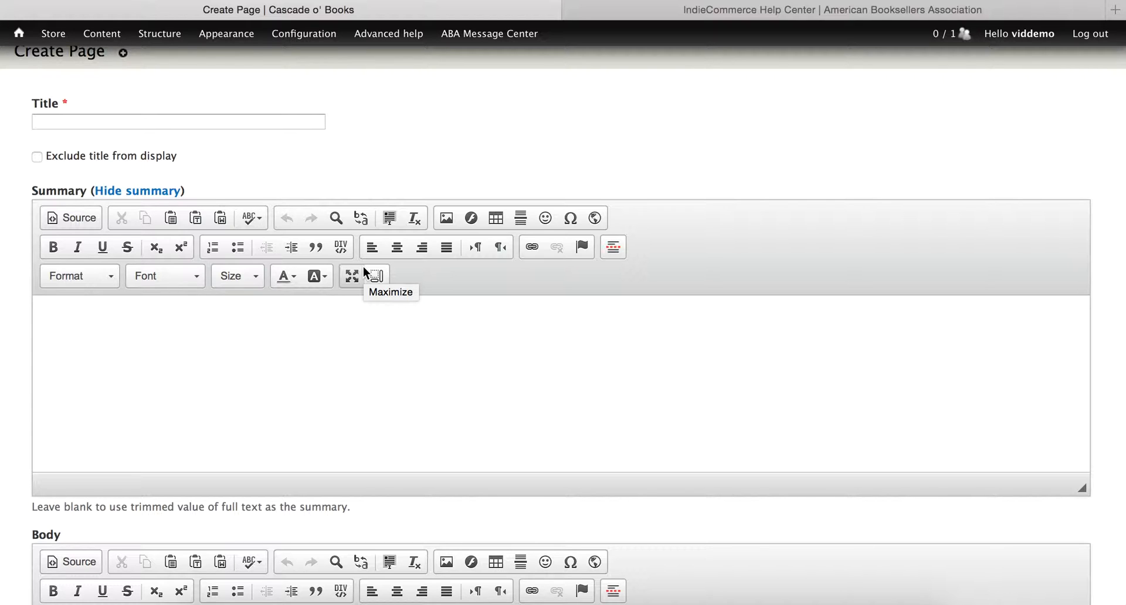
click(153, 196)
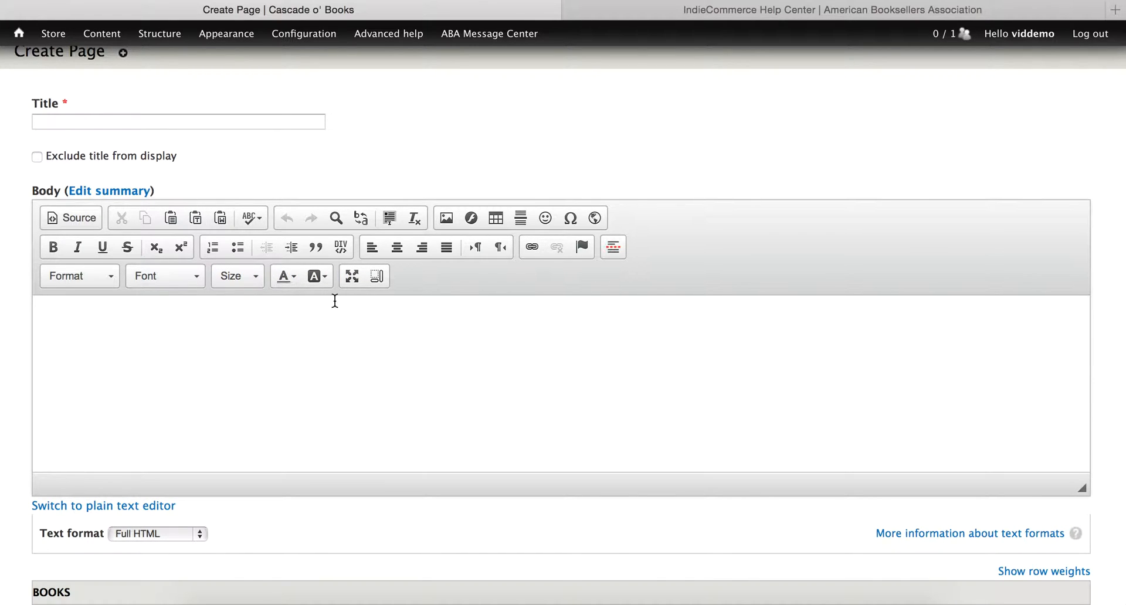
Switch the body to the plain text editor and back to the rich text editor.
scroll(343, 310, down, 2)
scroll(343, 310, down, 3)
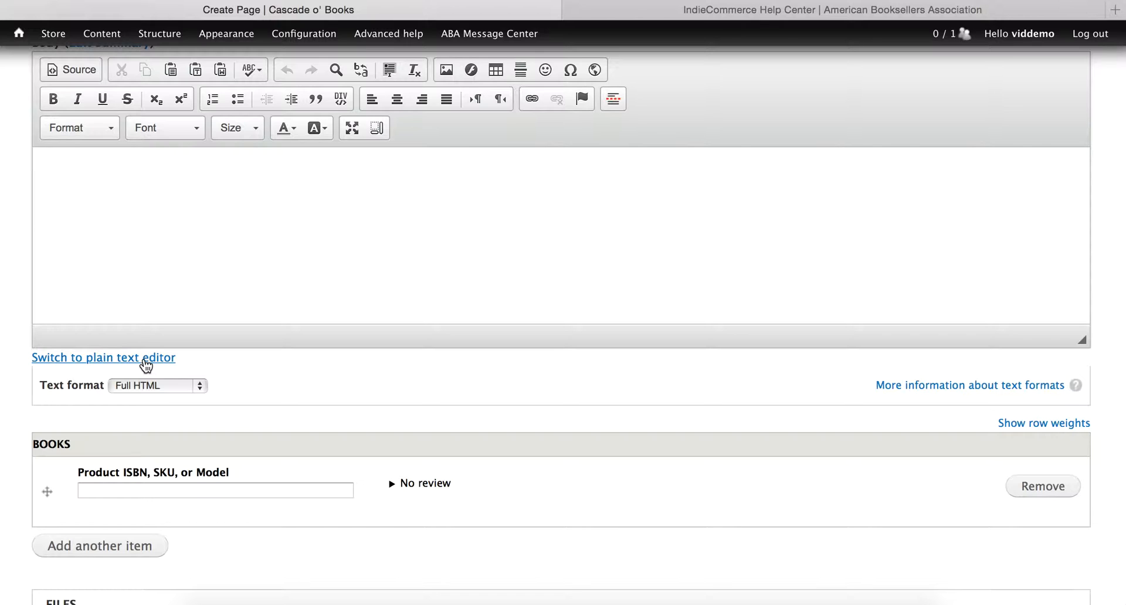
click(146, 358)
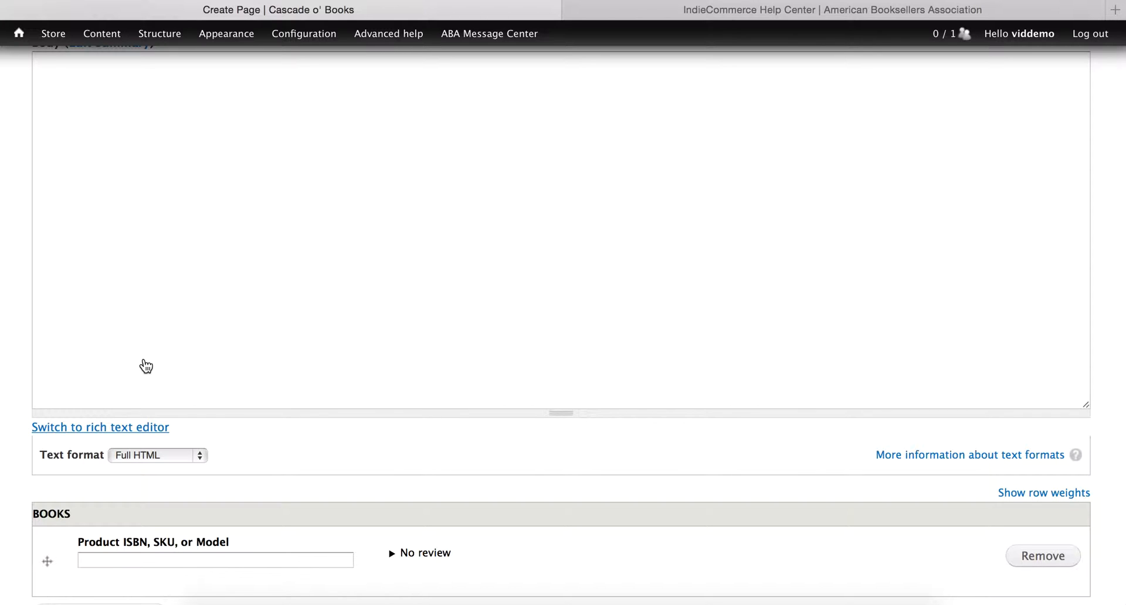
click(127, 428)
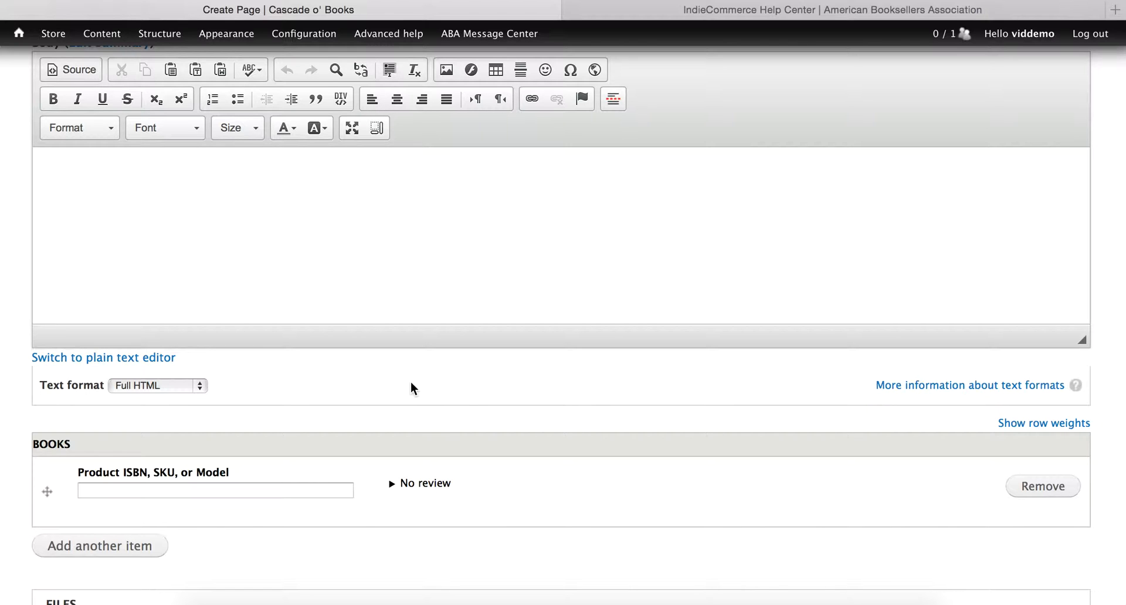
Expand the product review editor in the Books section and look over the file upload and page settings sections.
scroll(357, 394, down, 4)
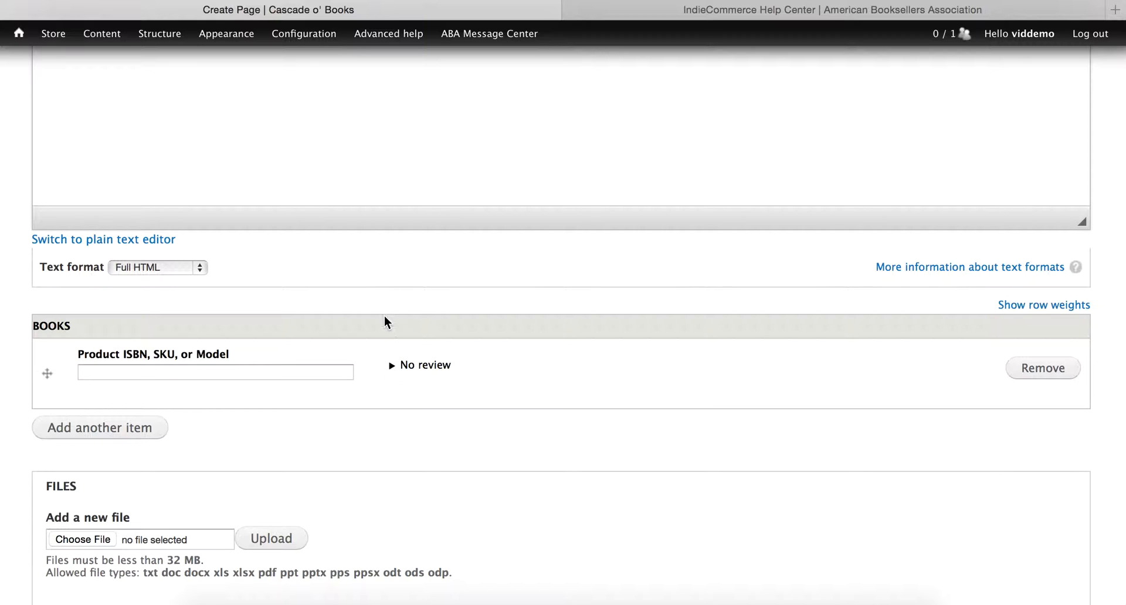
click(414, 367)
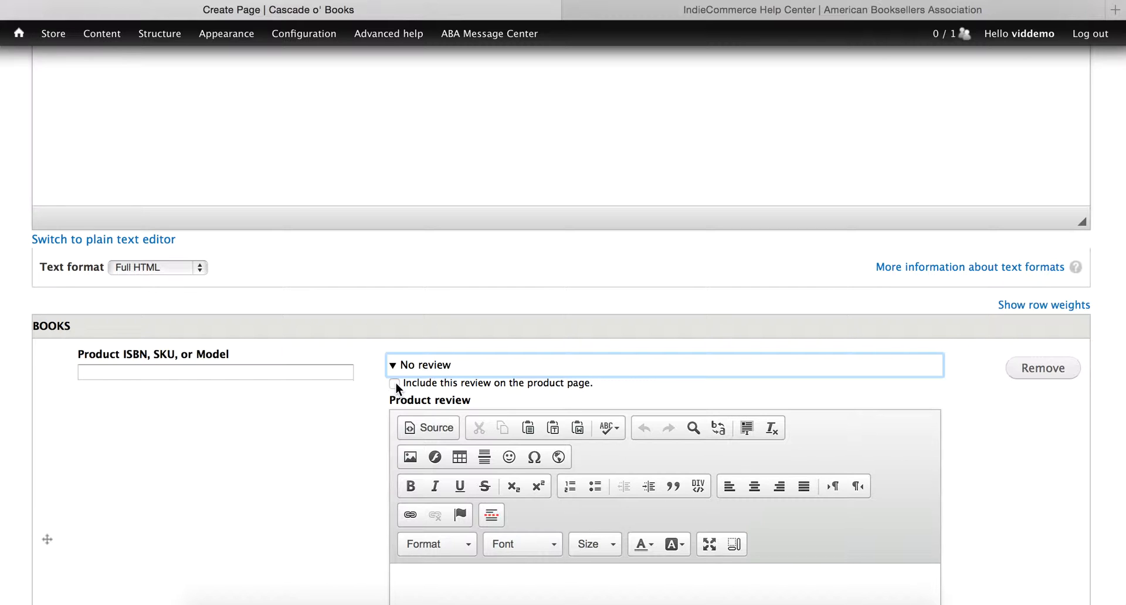
scroll(307, 444, down, 5)
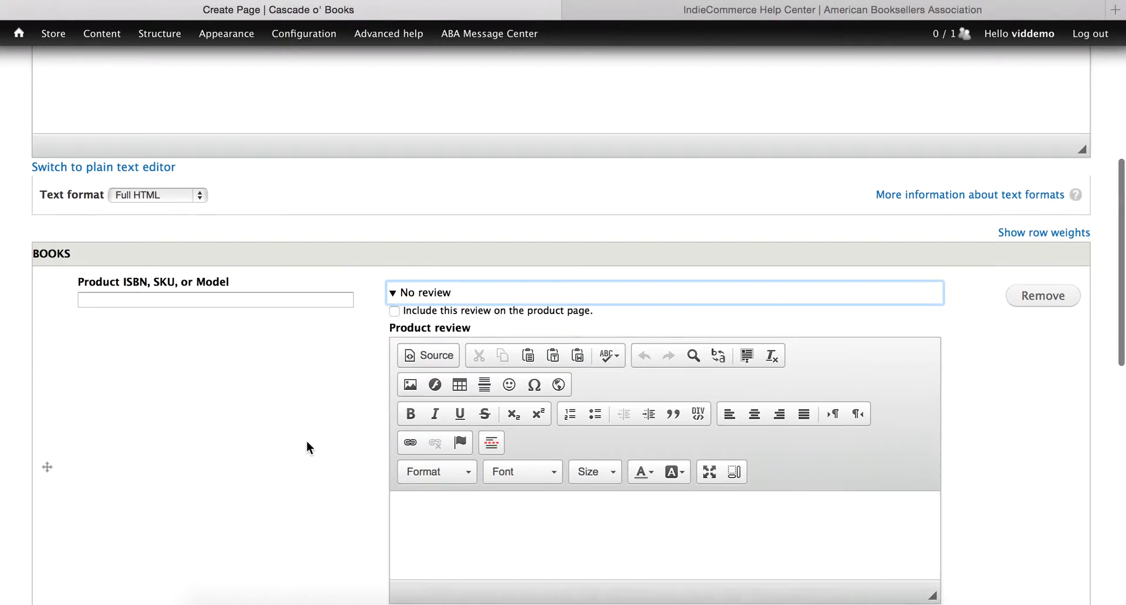
scroll(307, 445, down, 2)
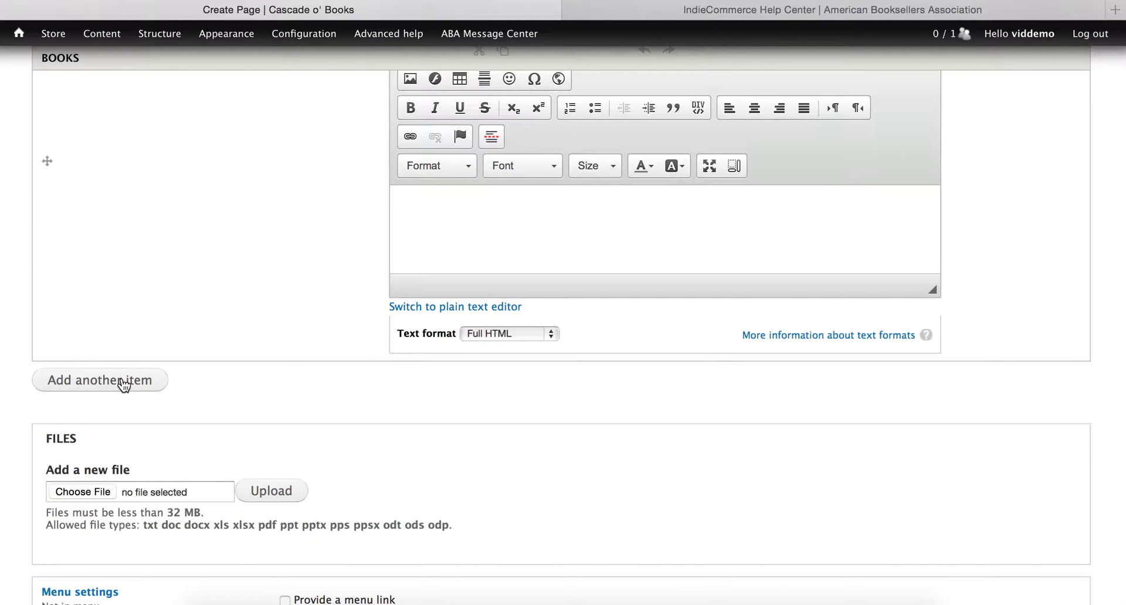
scroll(186, 332, down, 5)
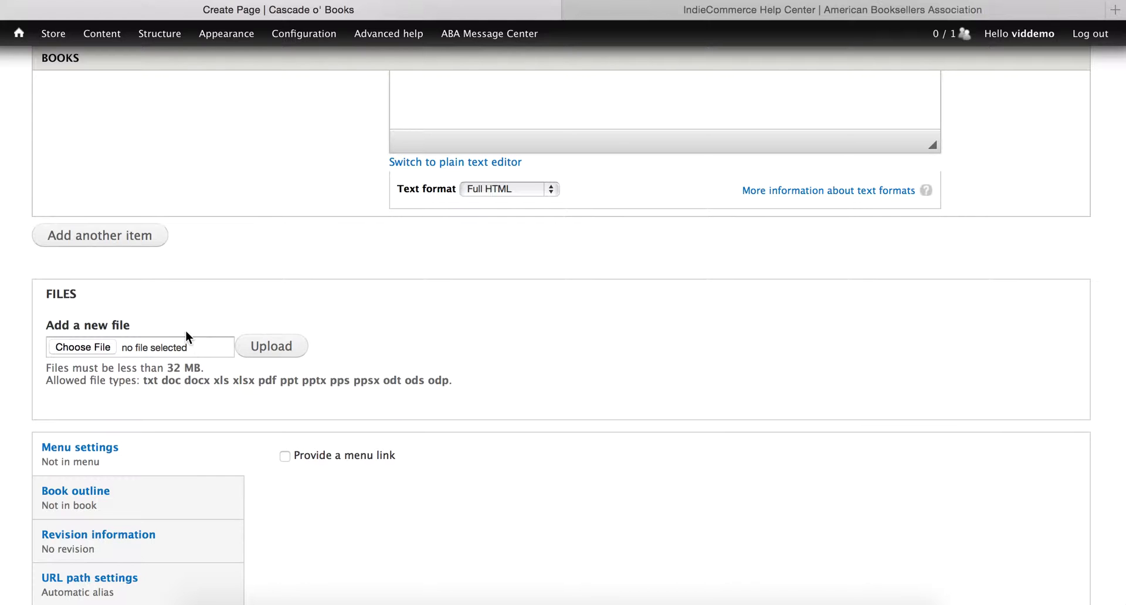
scroll(188, 331, down, 5)
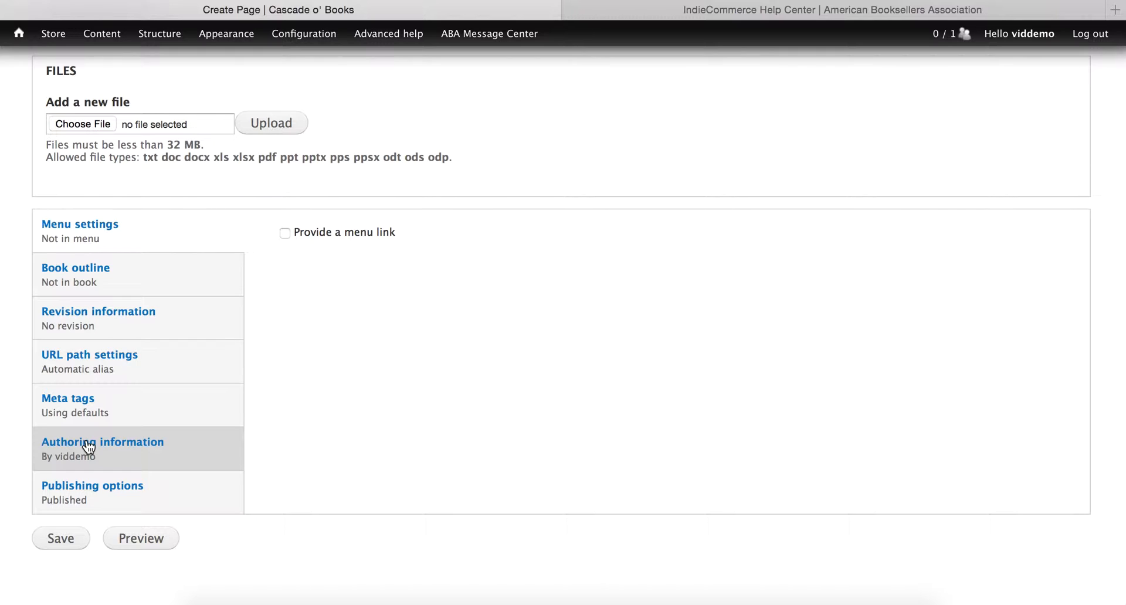
Look over the site's list of content types, including the Page type, without leaving the new page form.
mouse_move(155, 36)
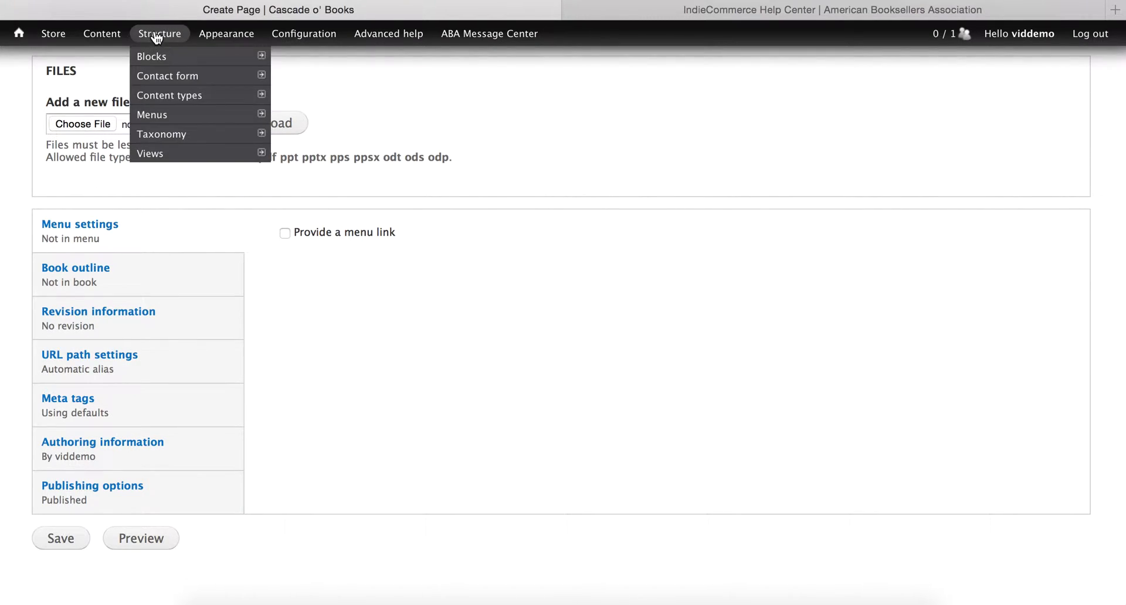
mouse_move(159, 96)
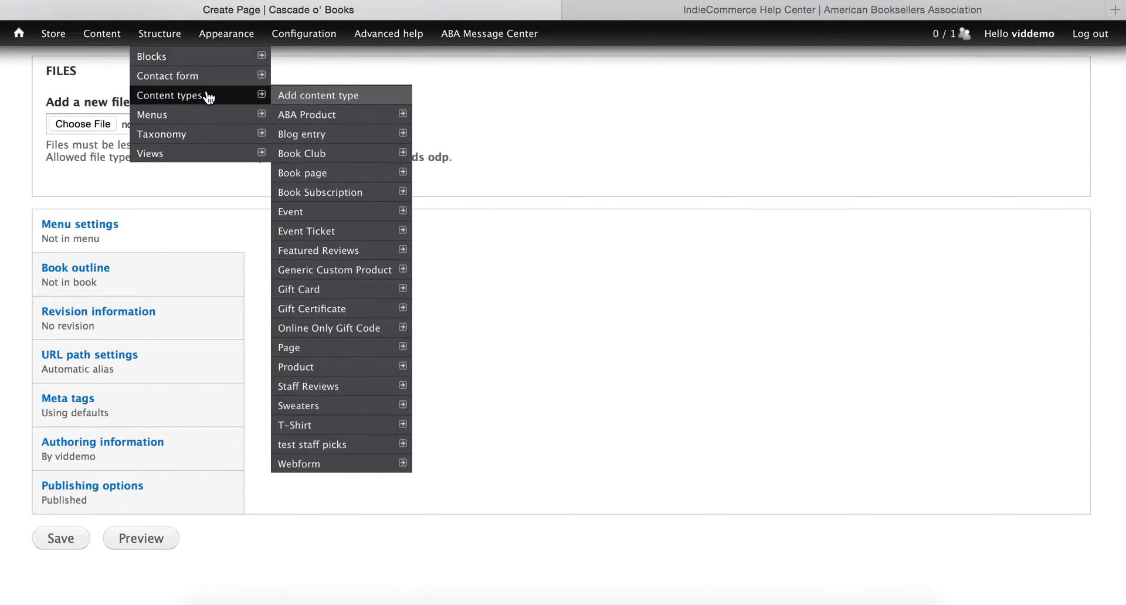
mouse_move(305, 313)
mouse_move(307, 349)
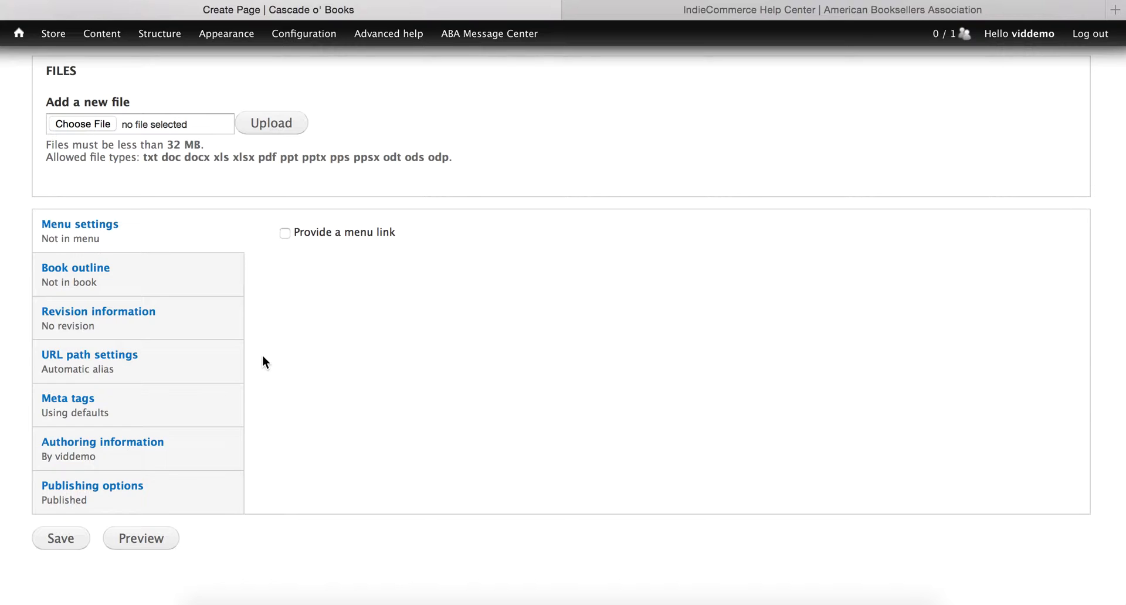
Show the new page's publishing options and return to the beginning of the form.
click(110, 492)
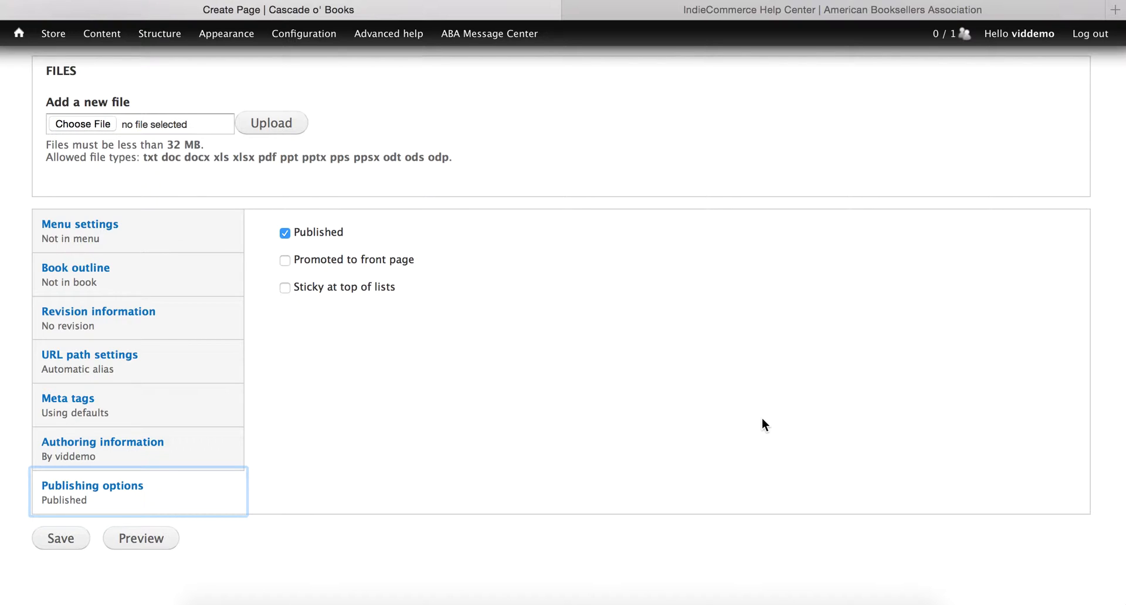
scroll(763, 419, up, 5)
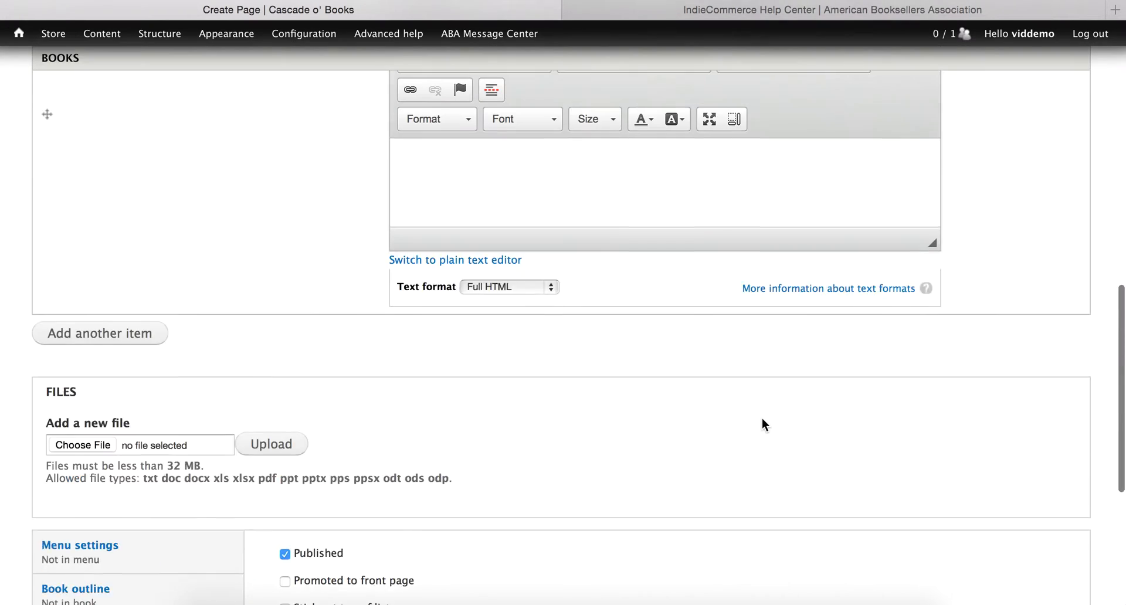
scroll(763, 418, up, 10)
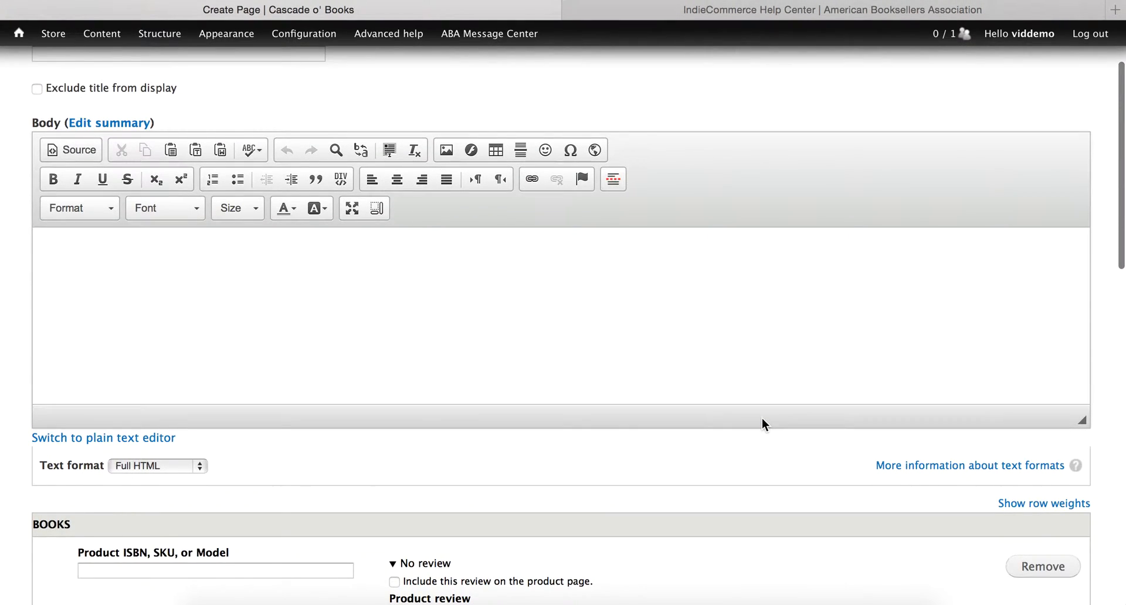
scroll(762, 418, up, 2)
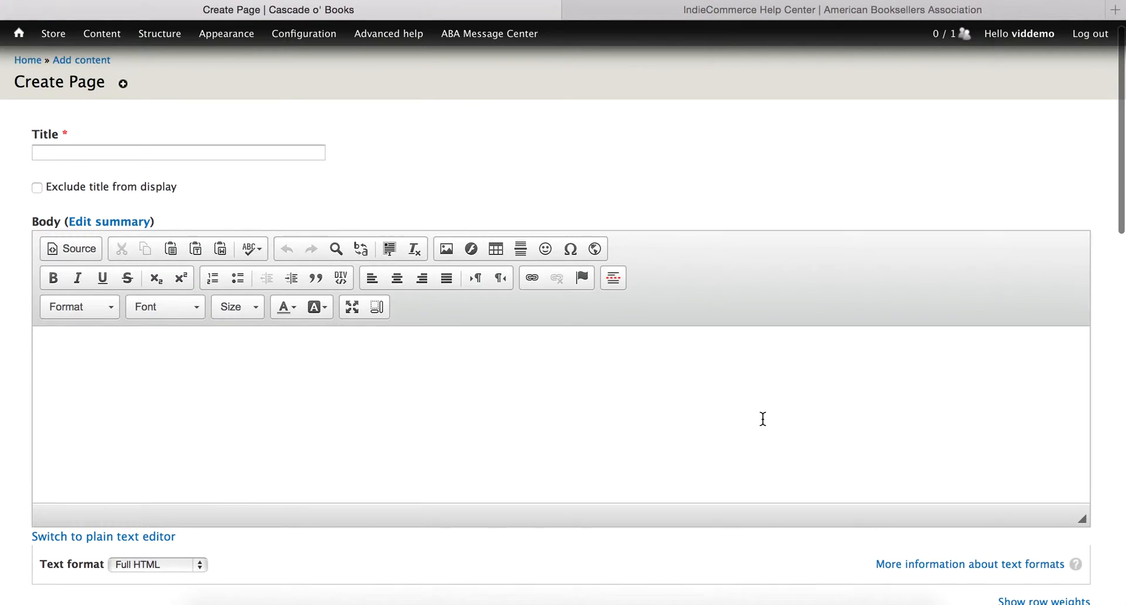
scroll(763, 419, up, 1)
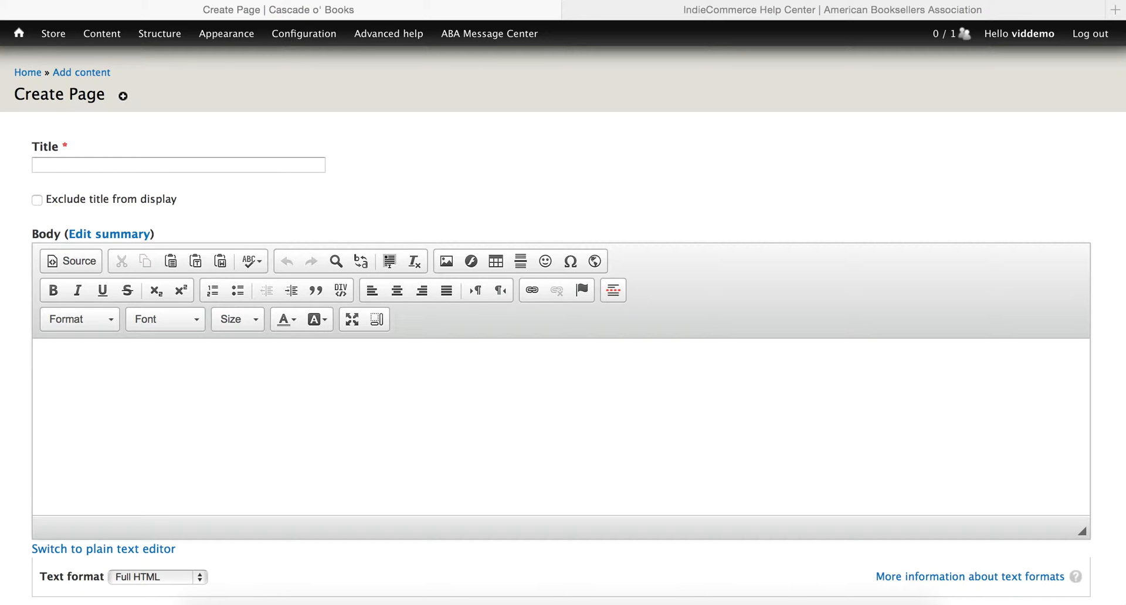
Set the page title to "In This Issue: Former Sweathog Butchers Wacko Author's Greatest Work".
click(139, 162)
click(137, 167)
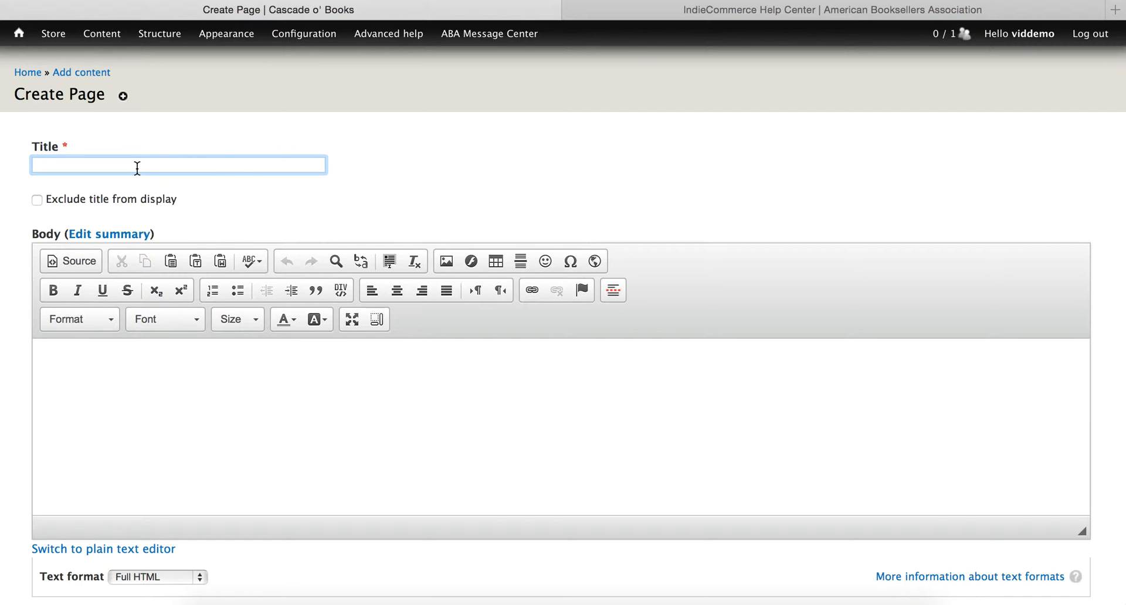
key(super+v)
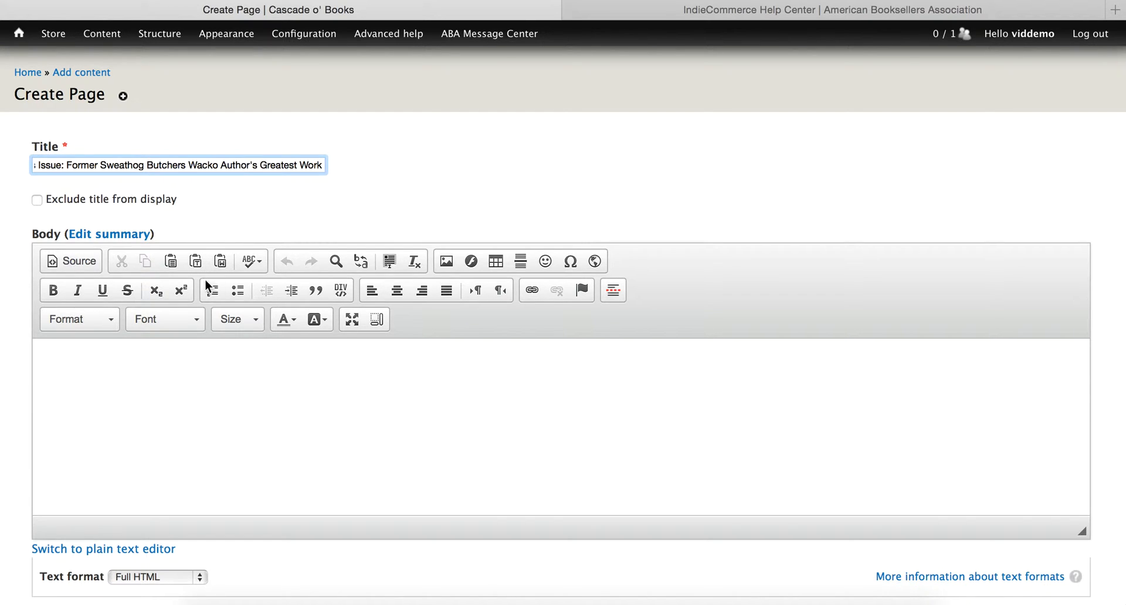
Paste the copied news article about the "Battlefield Dearth" critics into the page body.
click(177, 371)
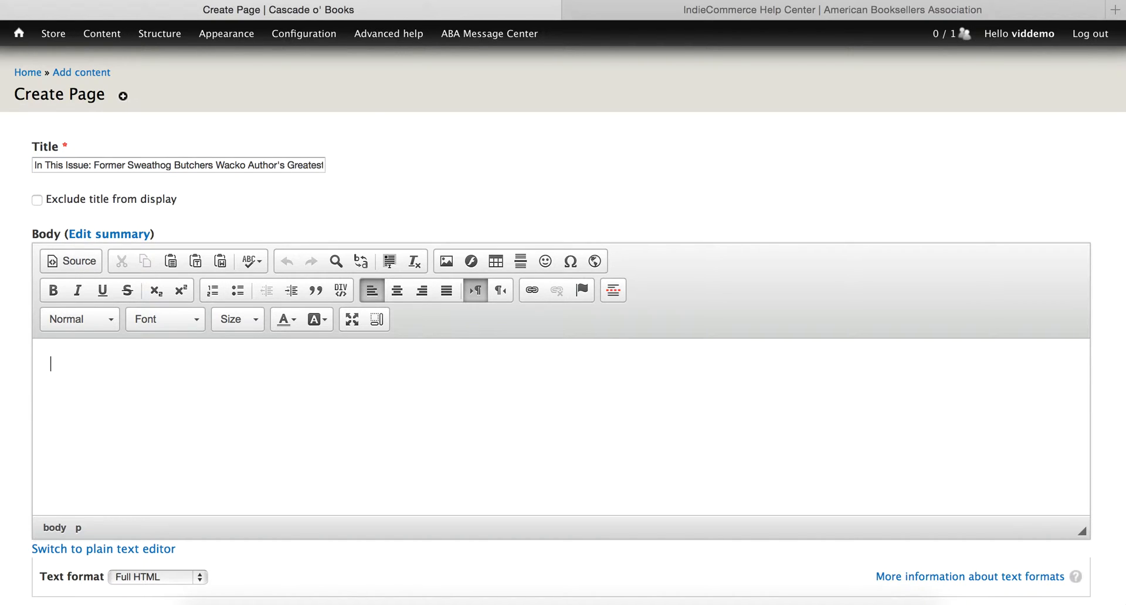
key(super+Tab)
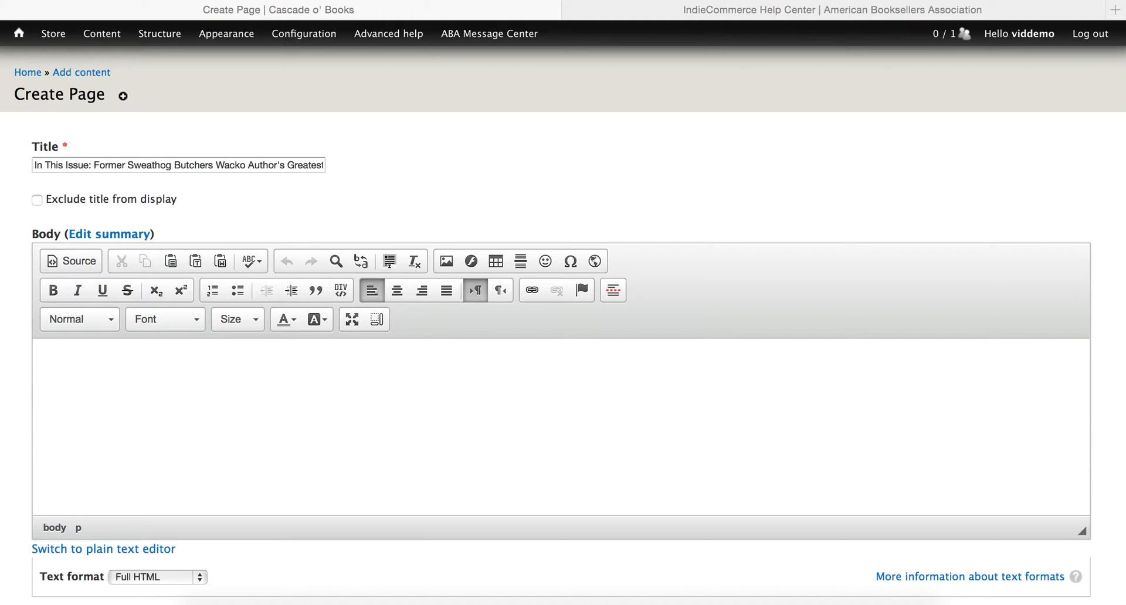
click(166, 389)
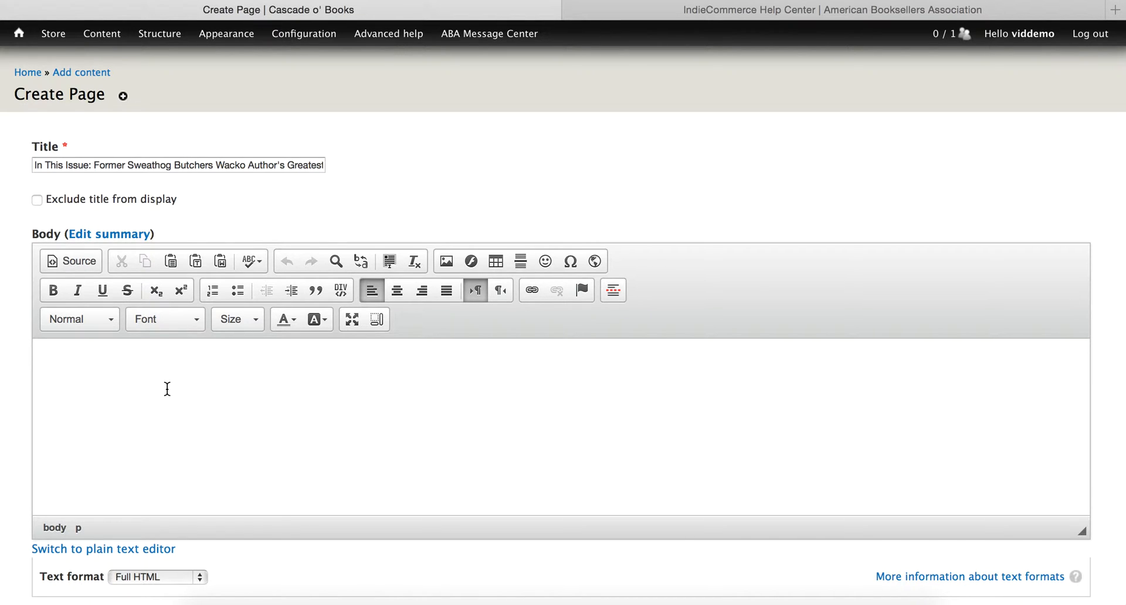
key(super+v)
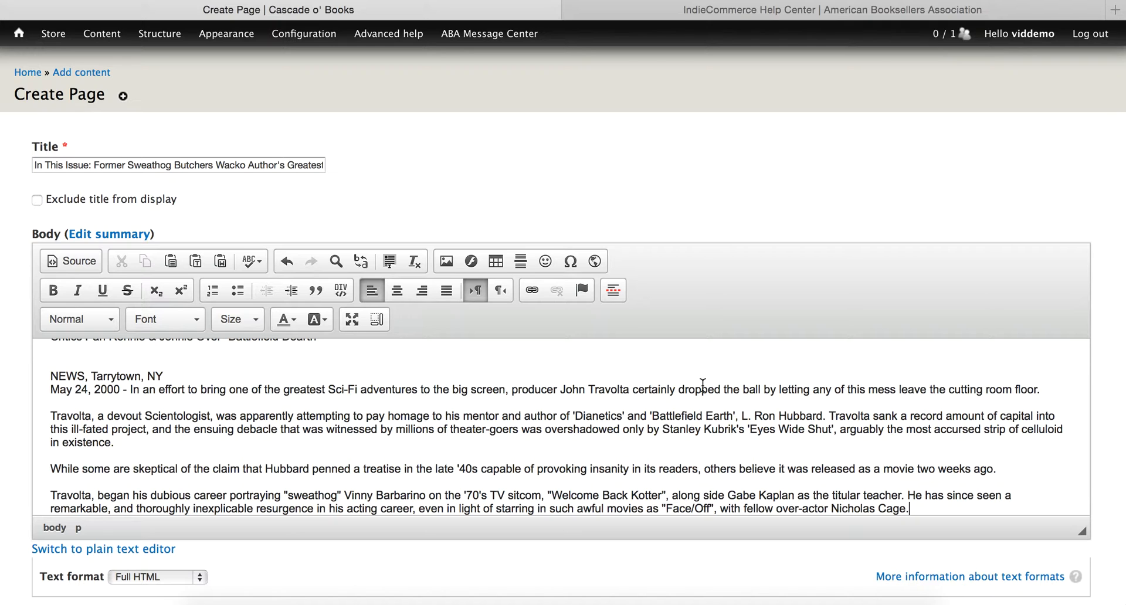
scroll(1005, 380, up, 2)
scroll(1006, 380, down, 2)
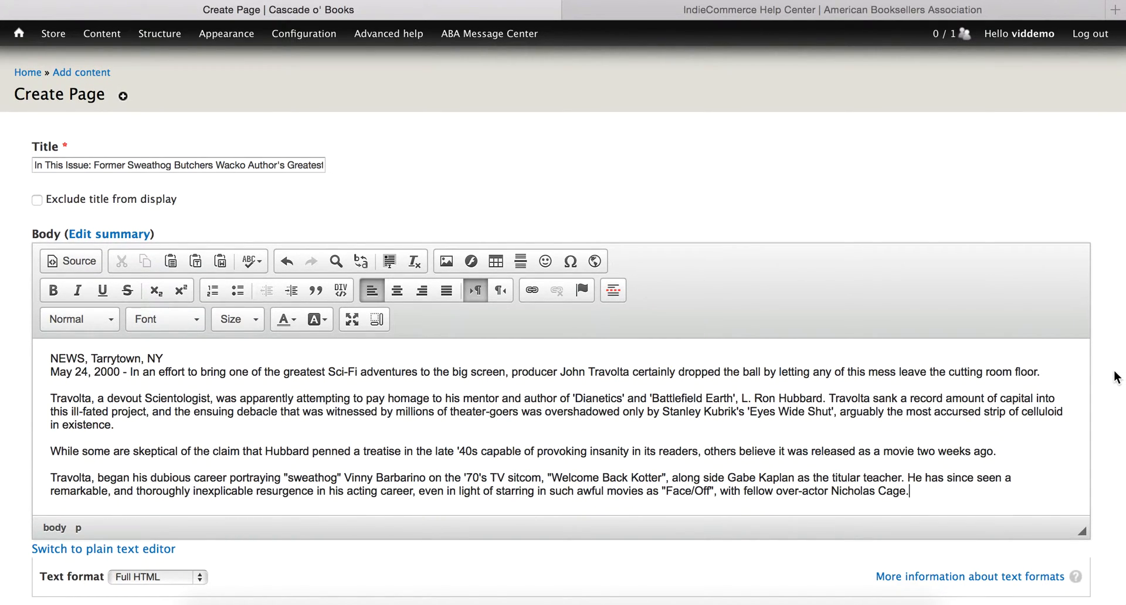
scroll(1116, 377, down, 1)
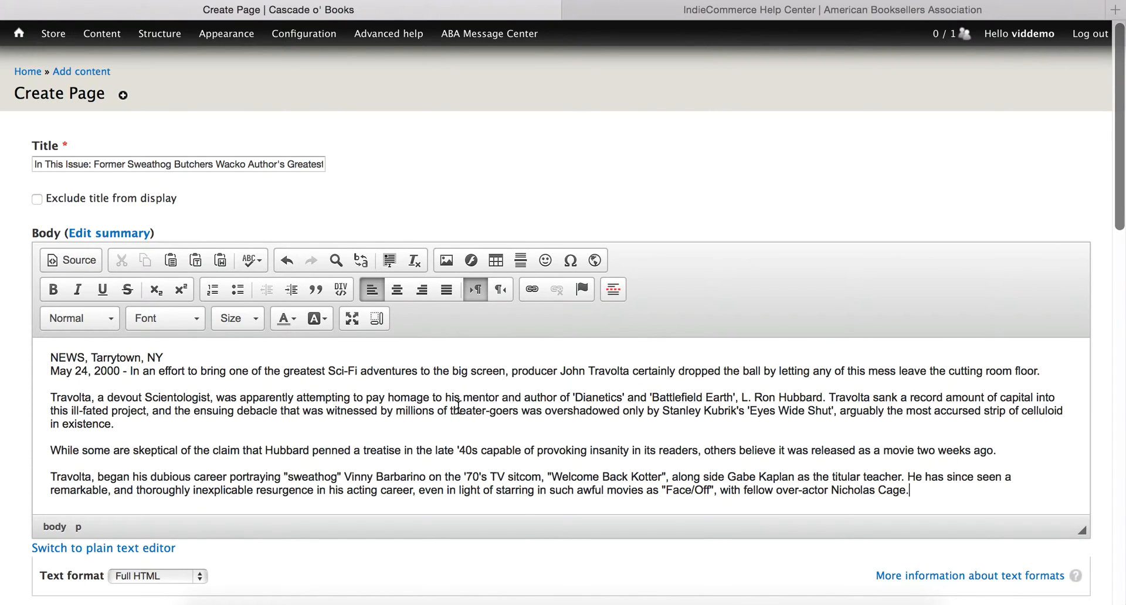
scroll(458, 406, down, 3)
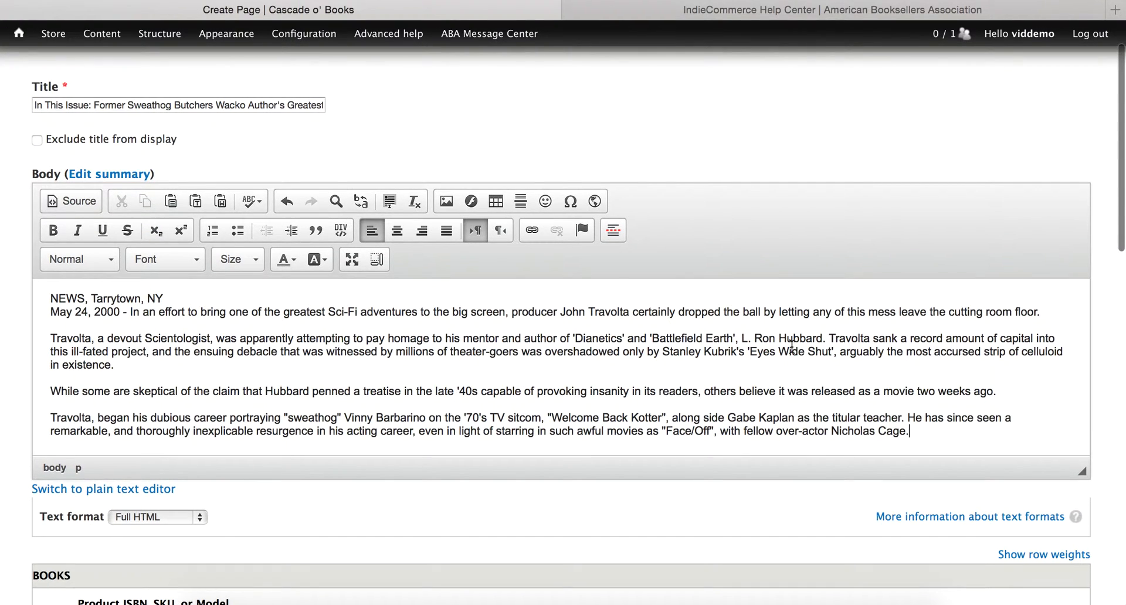
Format the article's headline, "Critics Pan Ronnie & Jonnie Over "Battlefield Dearth"", as bold with font size 26.
scroll(791, 346, up, 6)
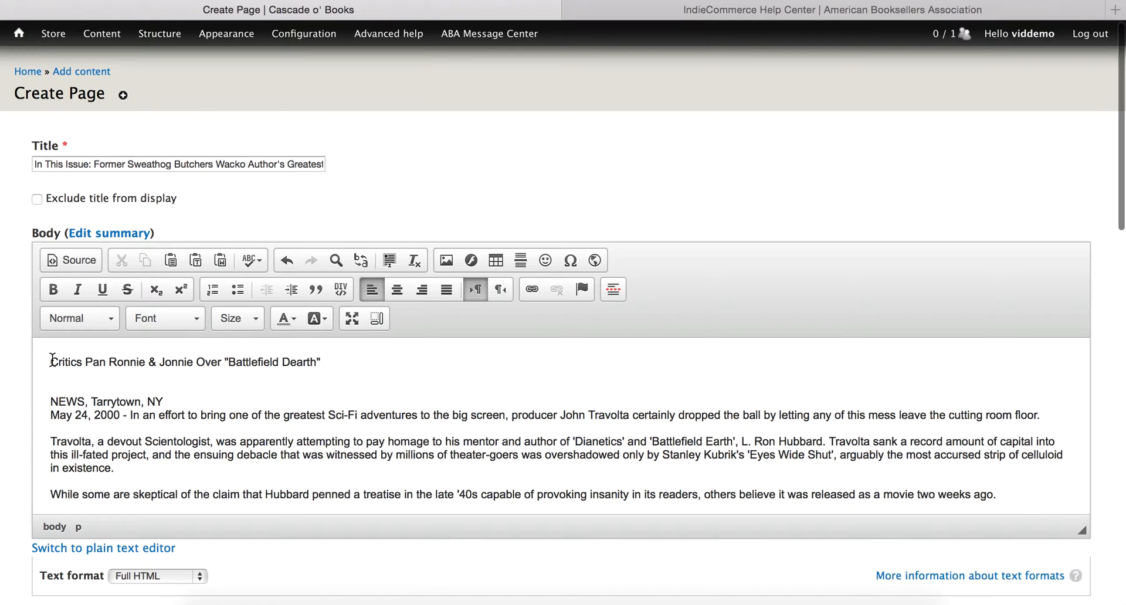
drag(52, 360, 338, 365)
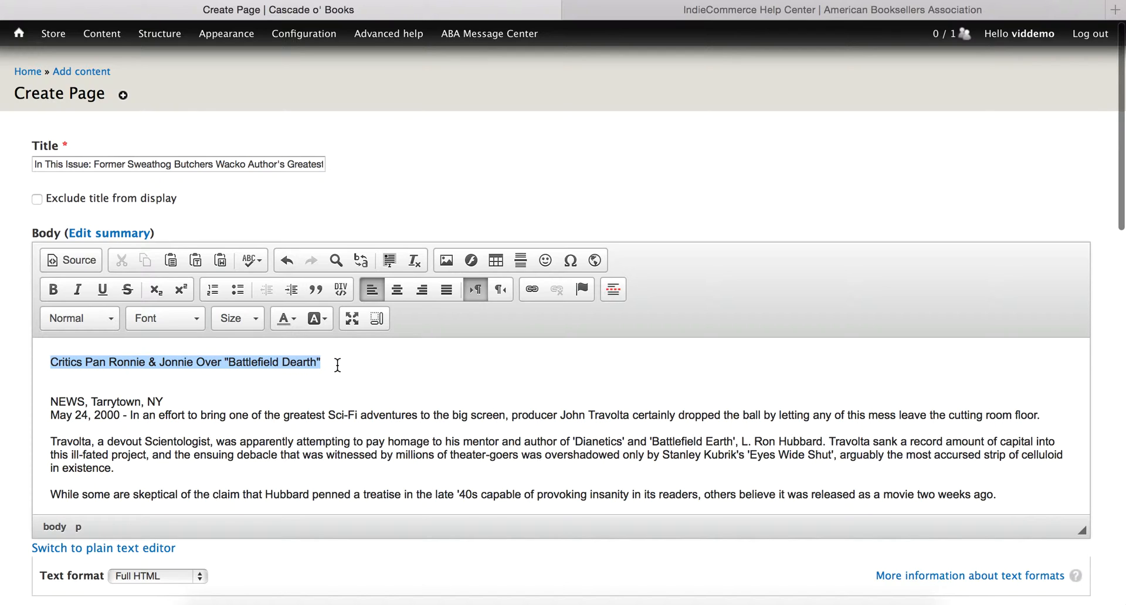
click(53, 289)
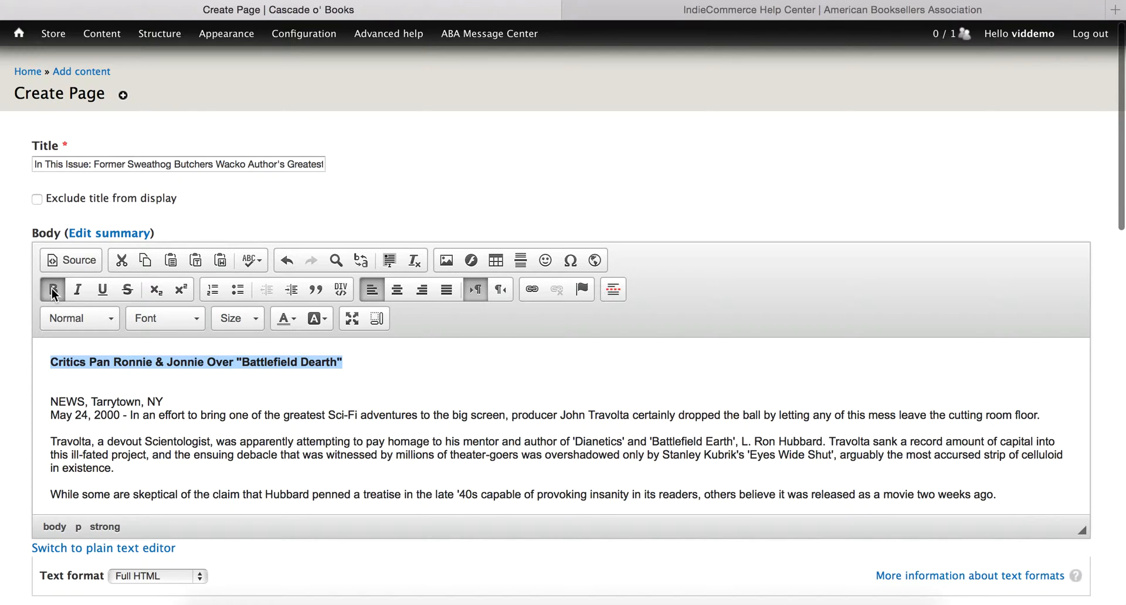
click(218, 320)
scroll(241, 455, down, 1)
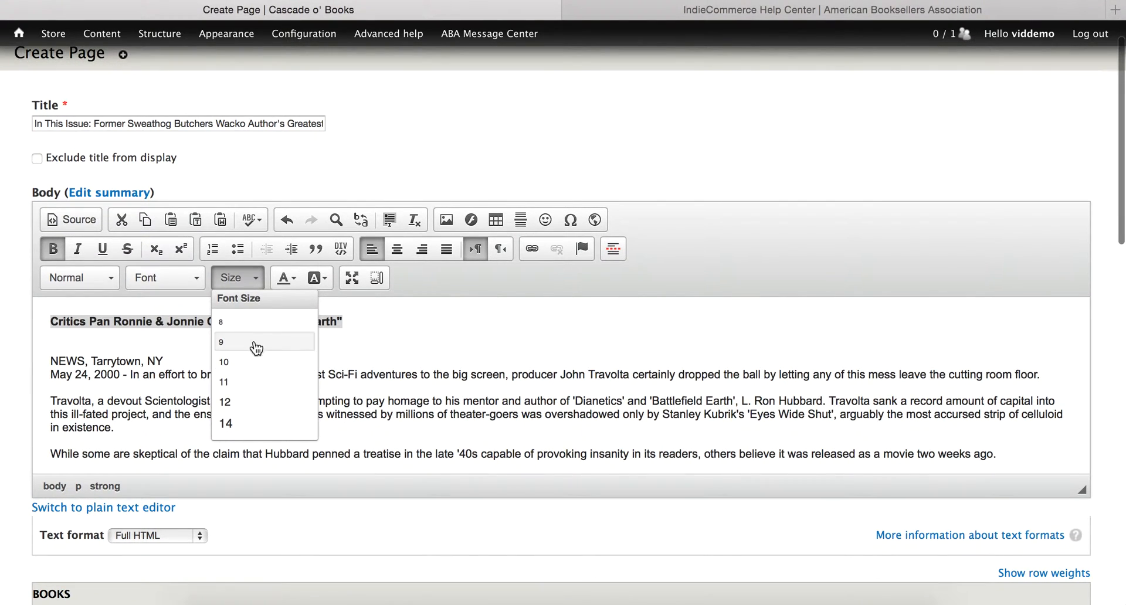
scroll(261, 378, down, 5)
scroll(262, 382, down, 2)
click(256, 402)
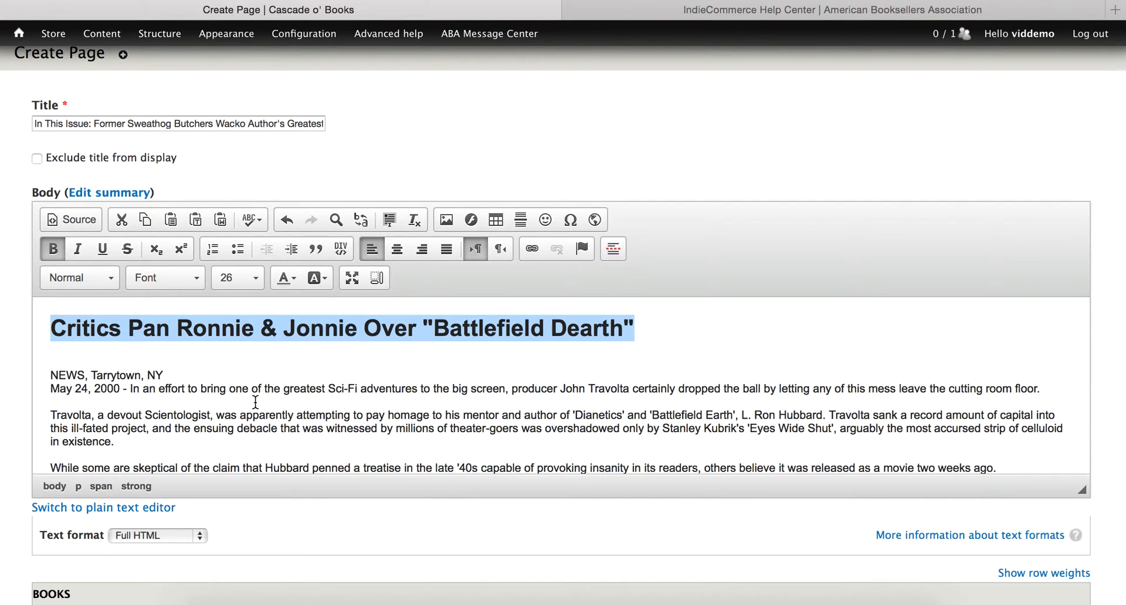
Make all the article text below the headline bold, from "NEWS, Tarrytown, NY" through the last paragraph.
drag(52, 376, 415, 466)
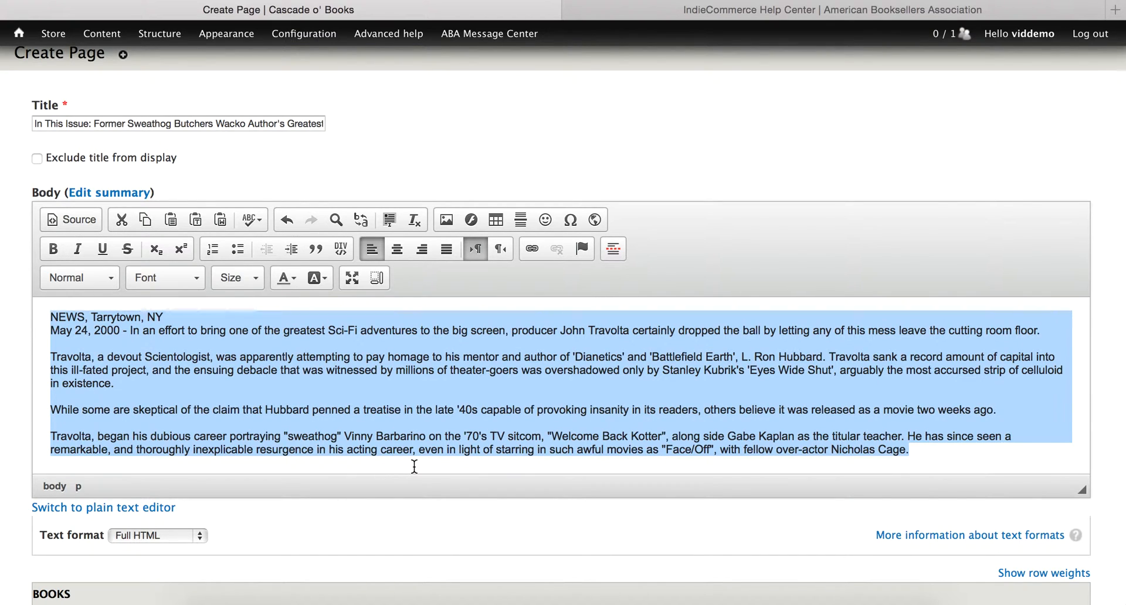
click(53, 249)
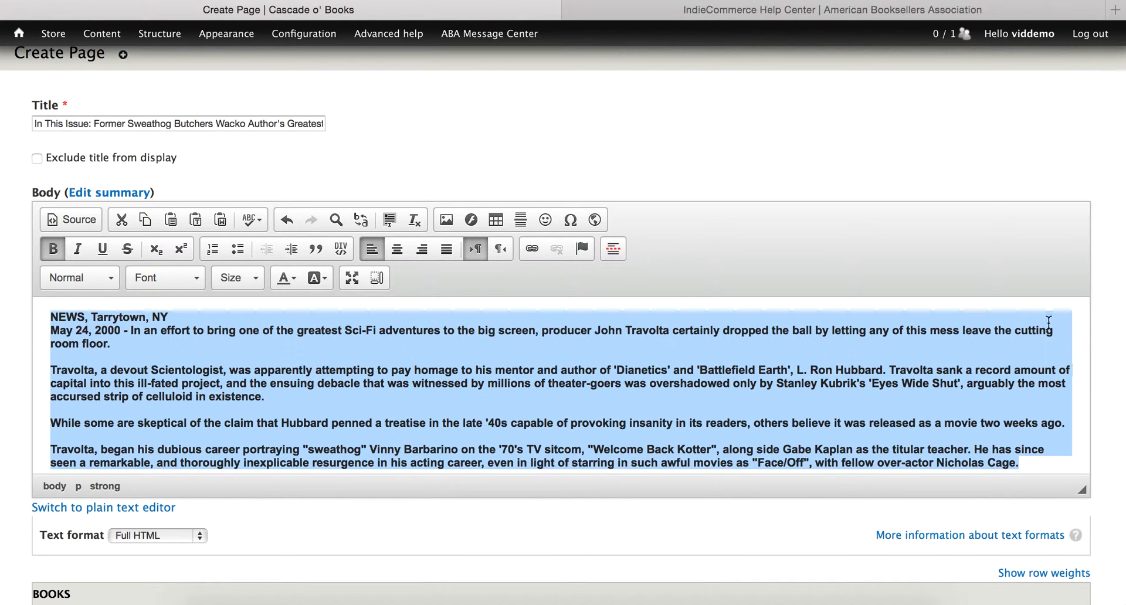
scroll(1093, 327, down, 2)
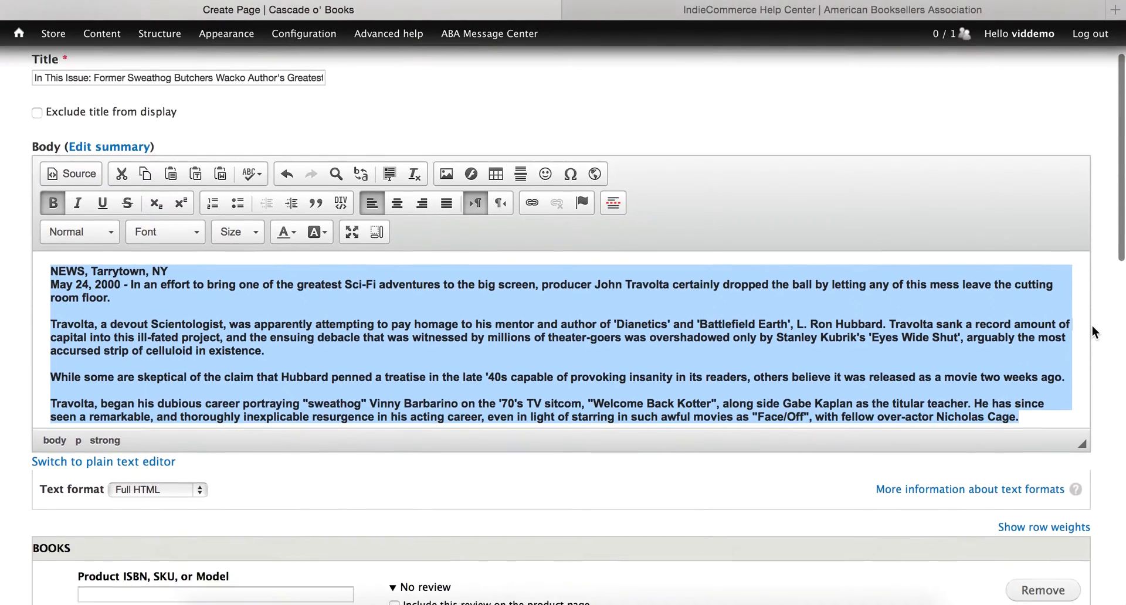
scroll(1092, 325, down, 5)
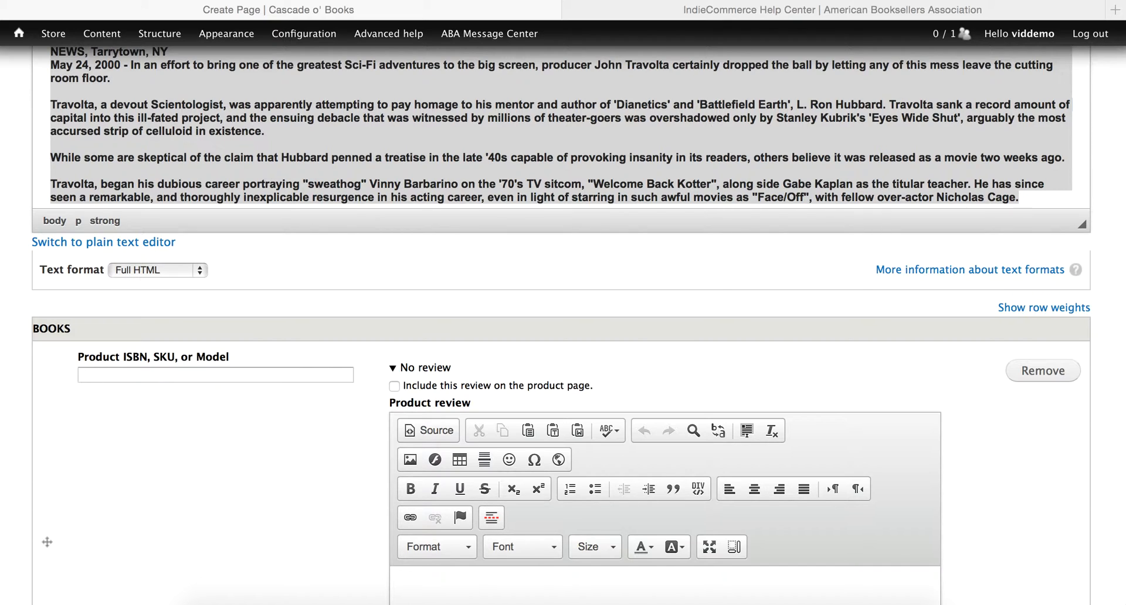
click(136, 372)
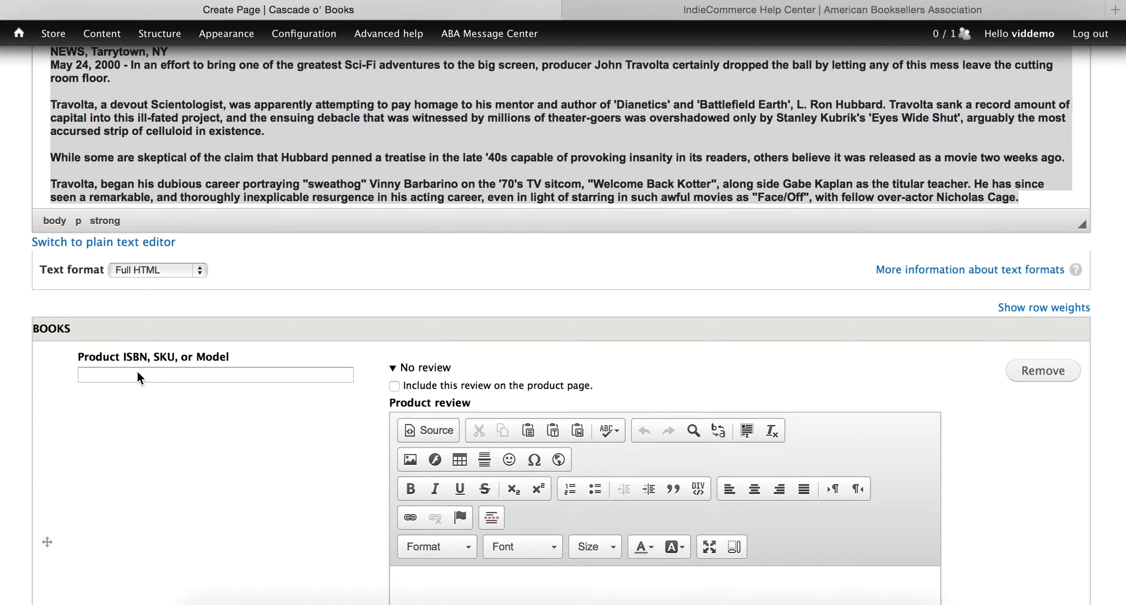
click(138, 372)
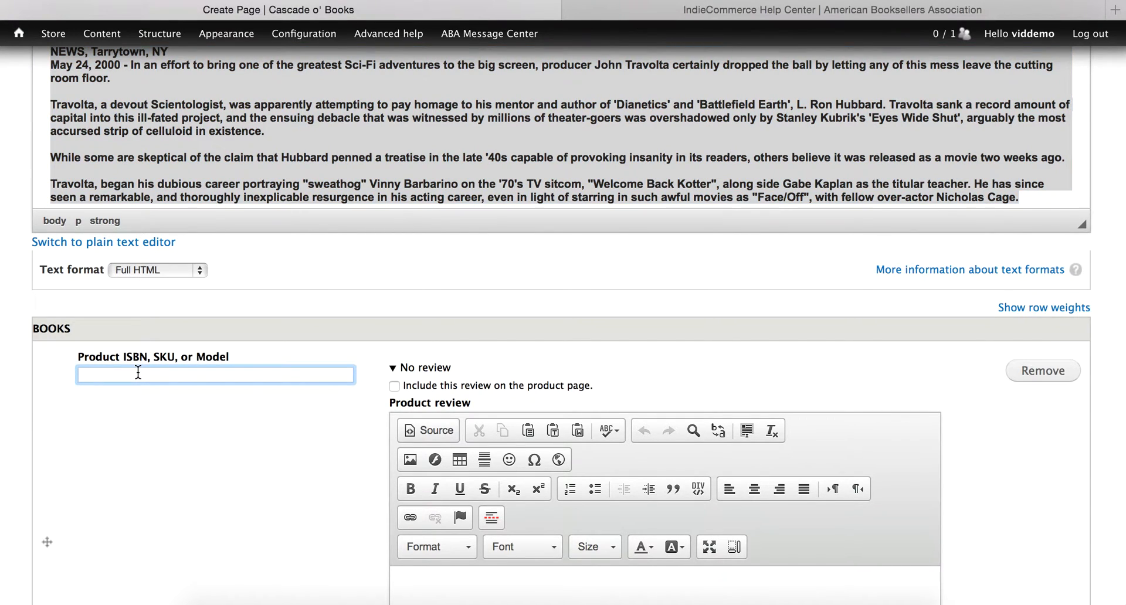
key(super+v)
click(369, 390)
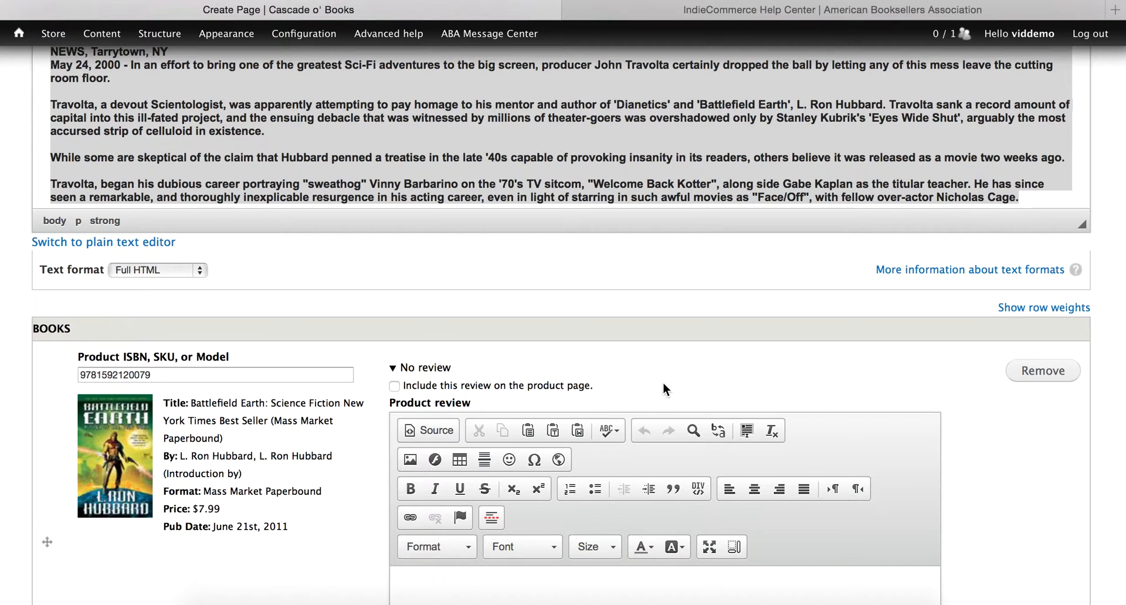
Enter the book's product review beginning "This book is over 1100 pages, but when I finished the last one, I closed the book".
scroll(663, 388, down, 3)
click(577, 420)
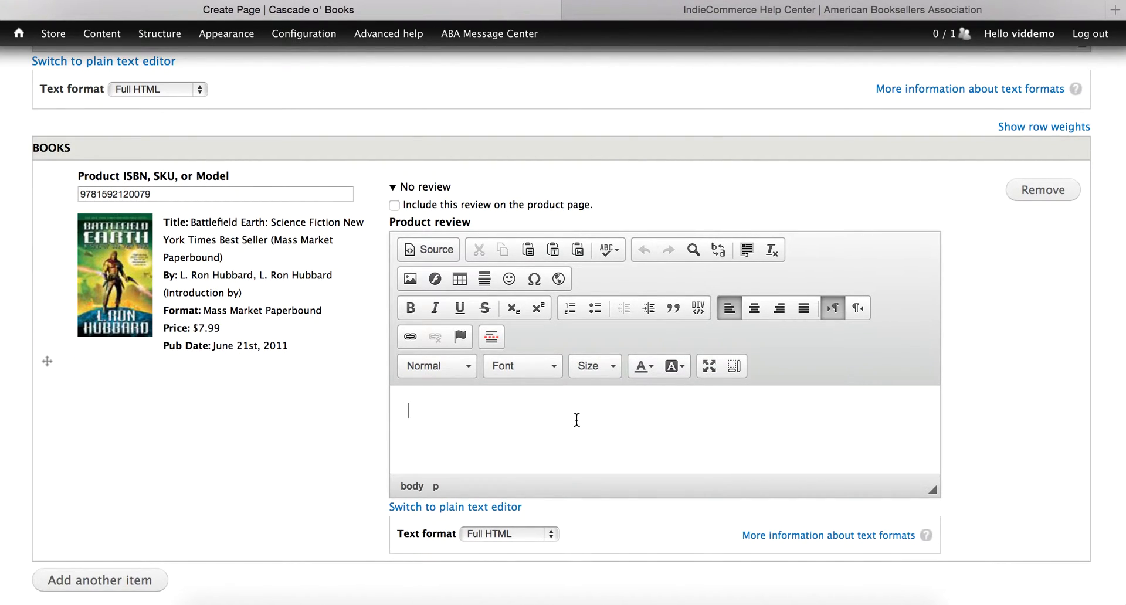
text(This book is over 1100 pages, but when I finished the last one, I closed the book, turned it over, and opened it up to the beginning! This book was not long enough! Come along for a great ride, as the last vestiges of humankind try to reclaim Earth from a race of nefarious, pan-galactic miners, with a chokehold on 17 known universes! Oh... and try to forget that it was written by L. Ron Hubbard, or that John Travolta hacked it up with a blunt axe for the 'big screen'.)
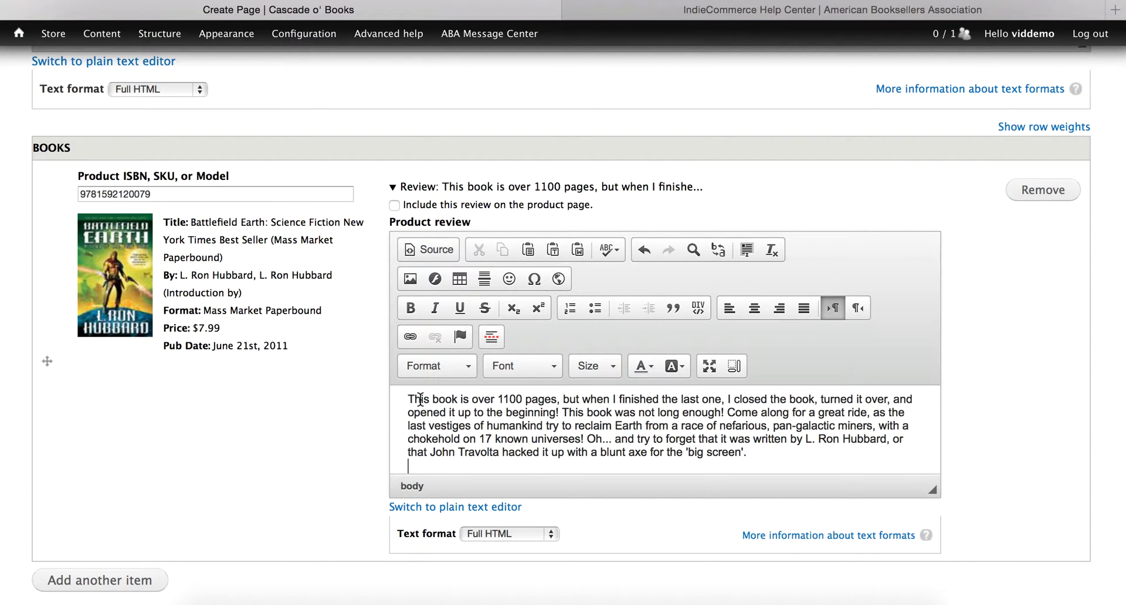
Make the whole product review bold and include it on the product page.
drag(415, 400, 541, 421)
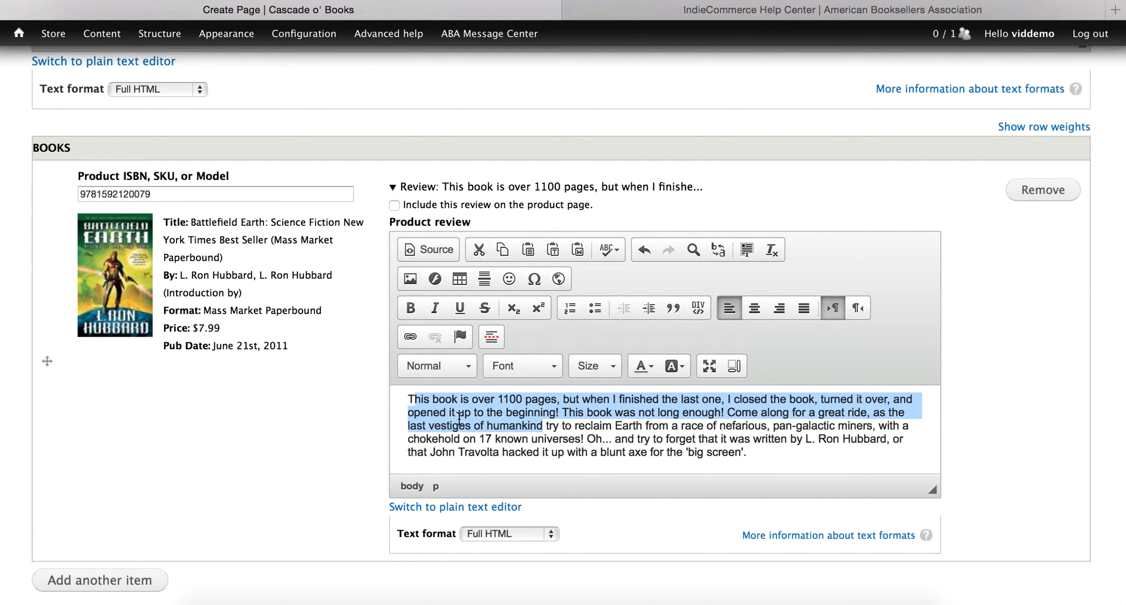
drag(407, 399, 754, 452)
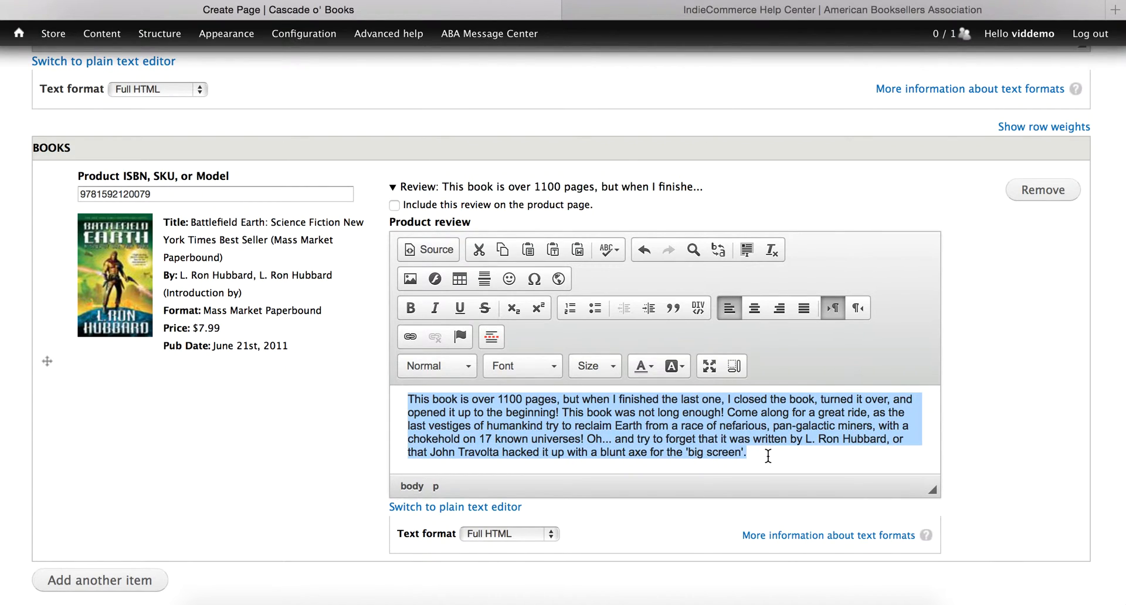
click(410, 310)
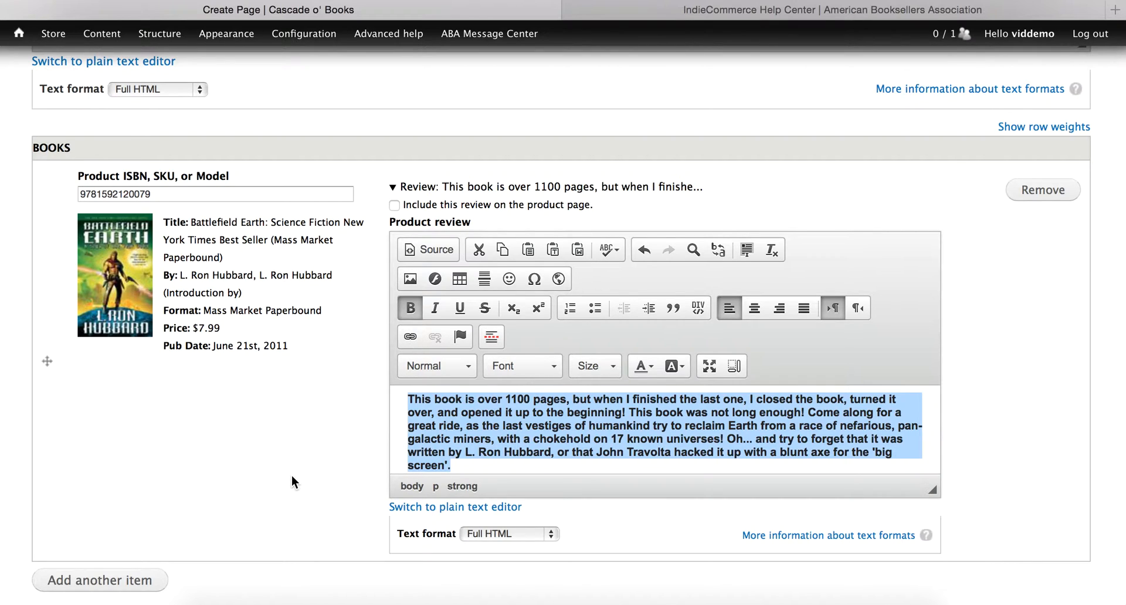
click(394, 205)
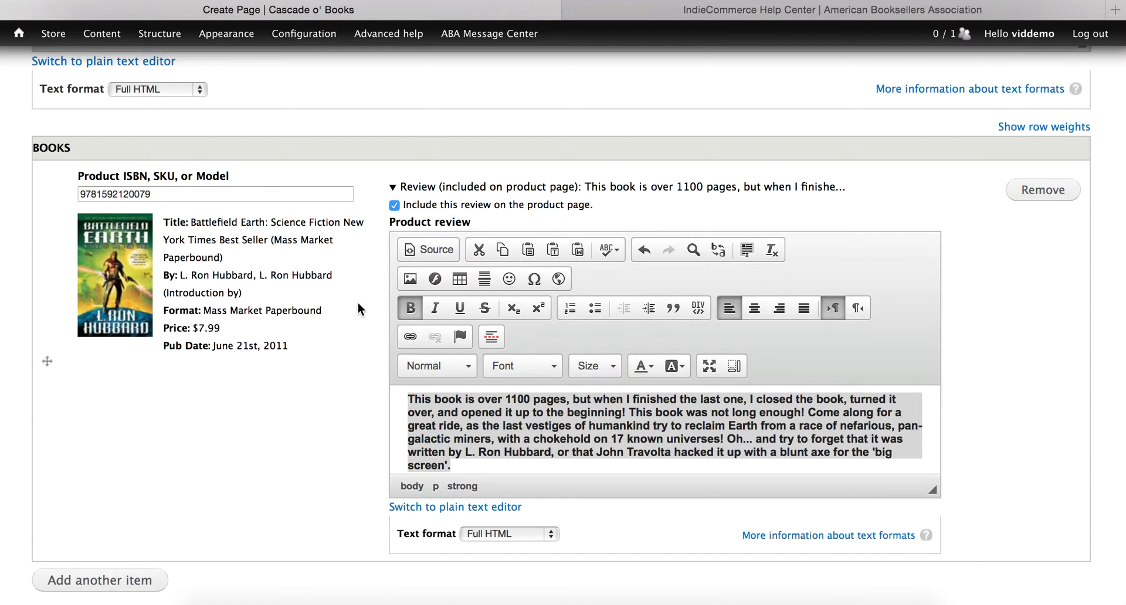
Provide a menu link for the new page in its menu settings.
scroll(359, 309, down, 8)
scroll(358, 303, down, 2)
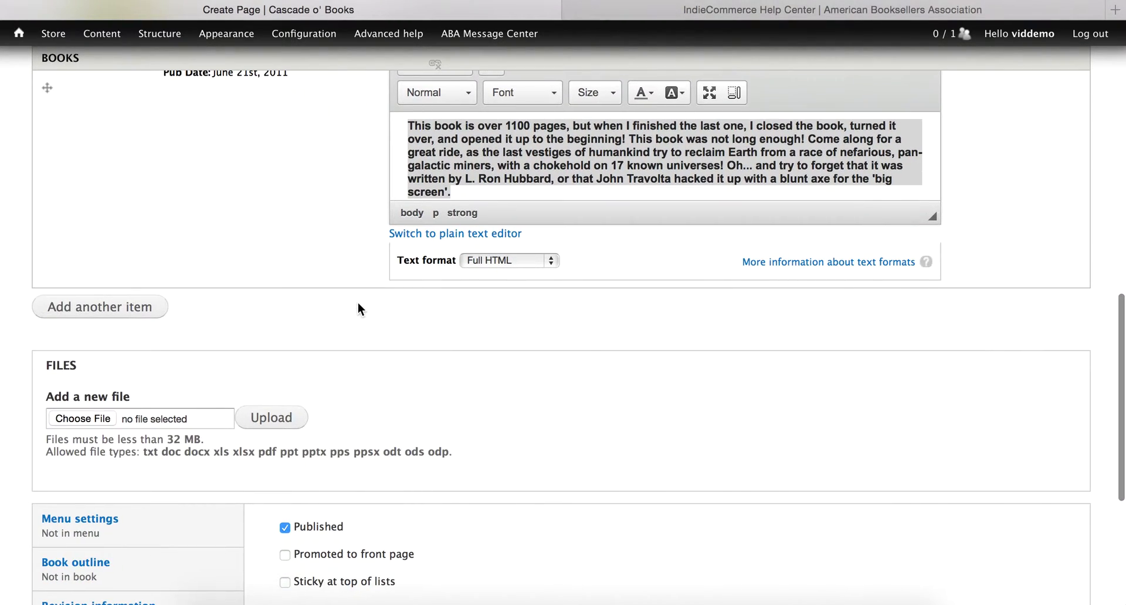
scroll(270, 390, down, 3)
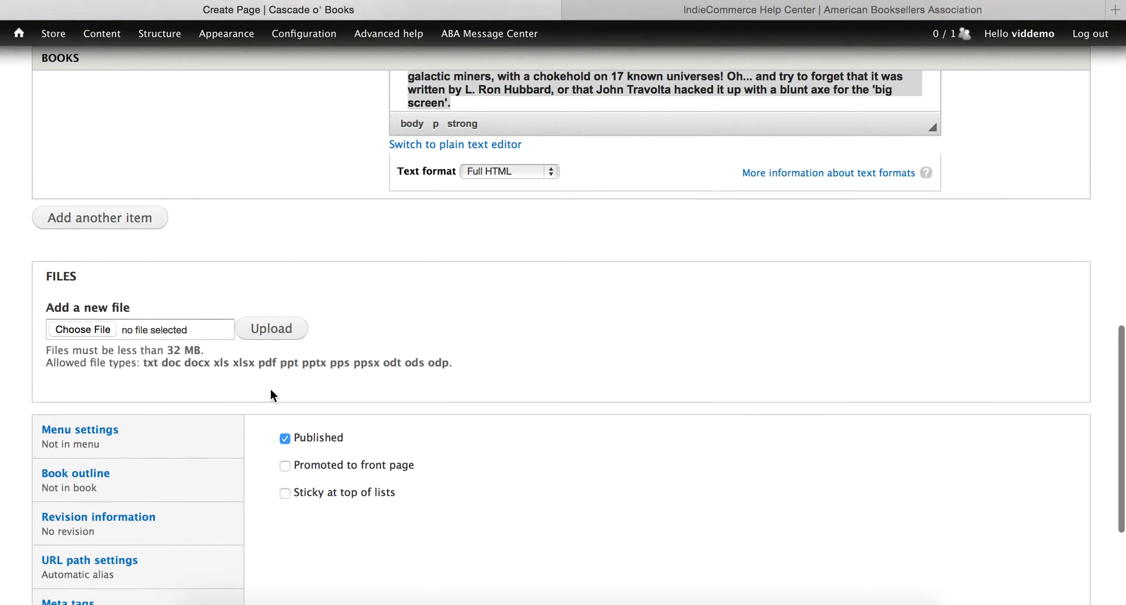
scroll(270, 390, down, 3)
click(113, 367)
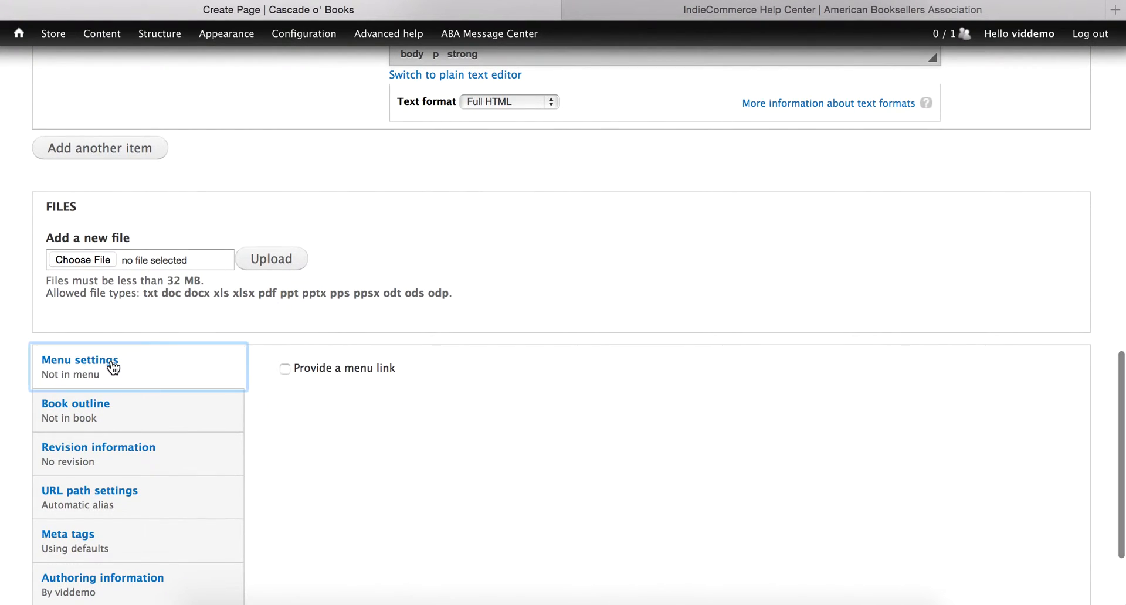
click(284, 369)
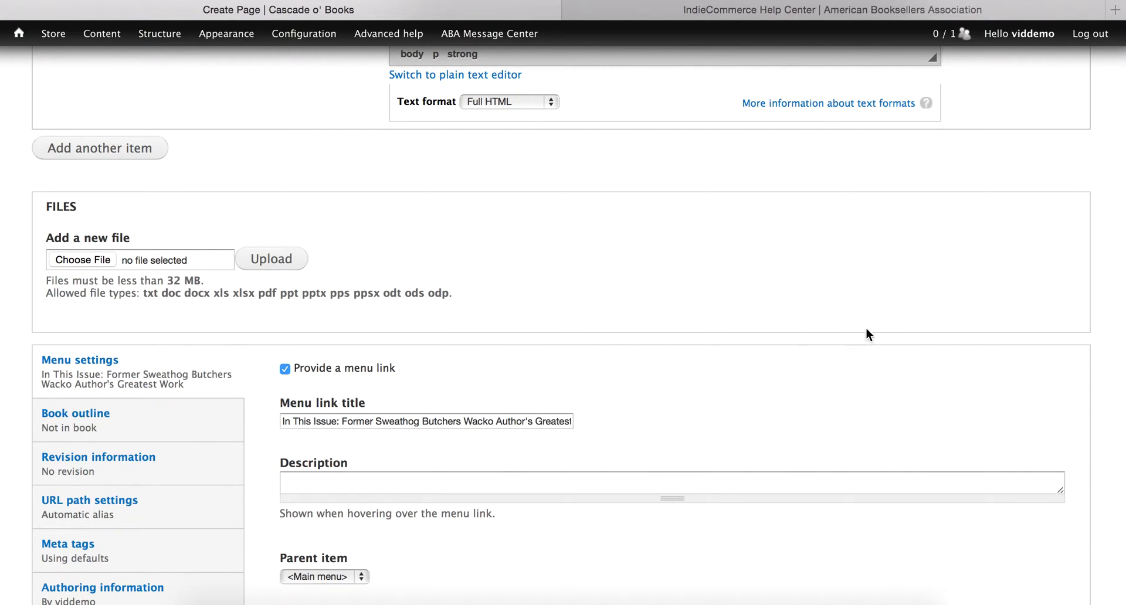
Replace the menu link title with "Thoughts & Revelations Newsletter".
scroll(881, 334, down, 3)
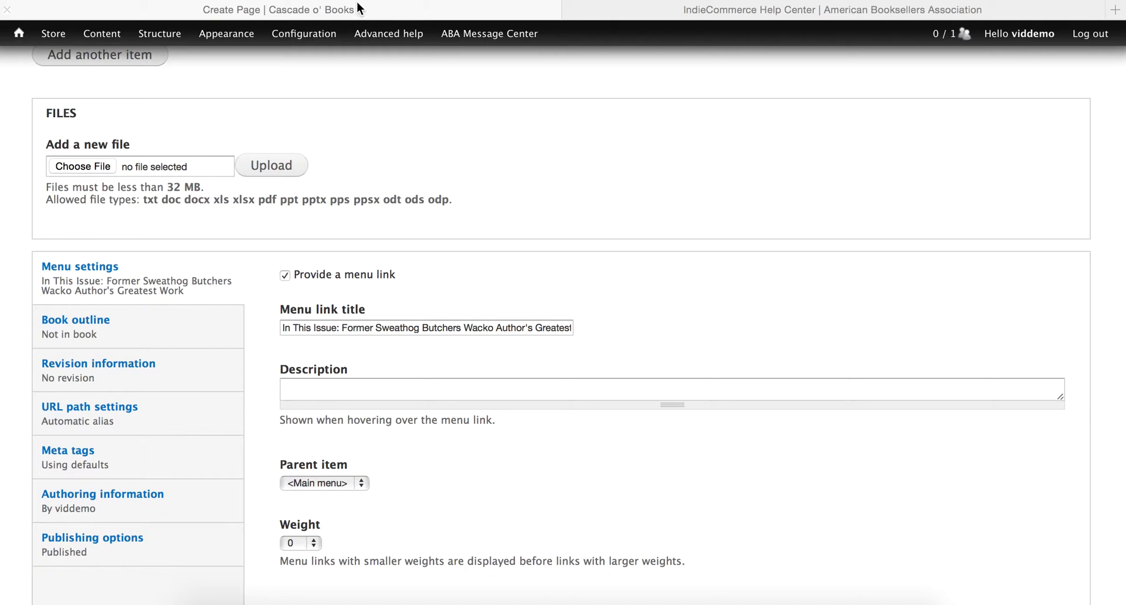
click(286, 327)
drag(284, 328, 605, 326)
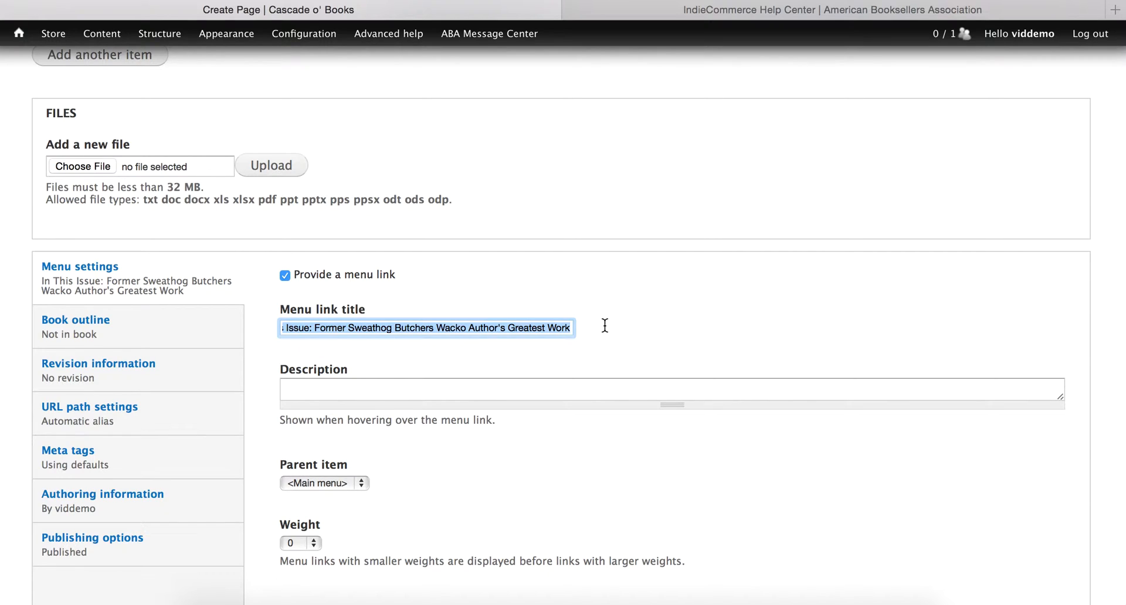
key(BackSpace)
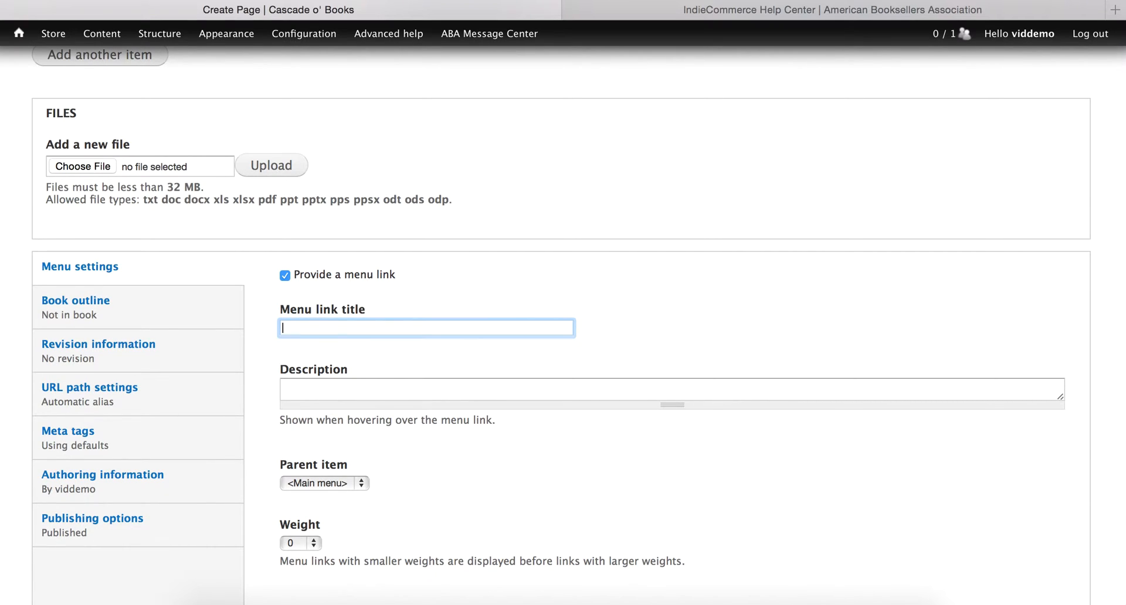
text(Thoughts & Revelations Newsletter)
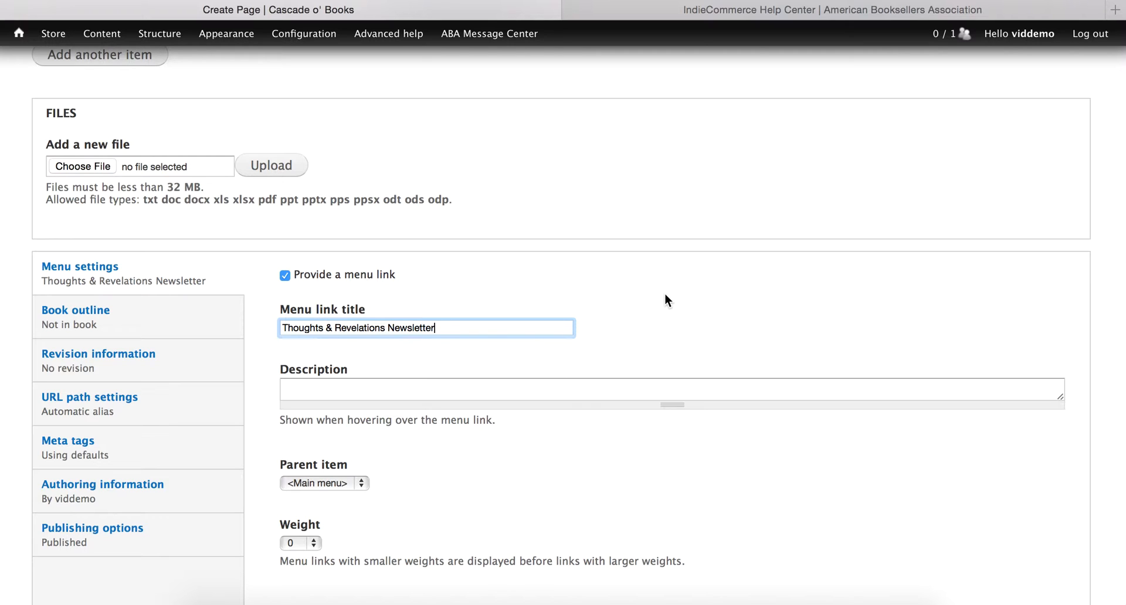
scroll(664, 300, down, 3)
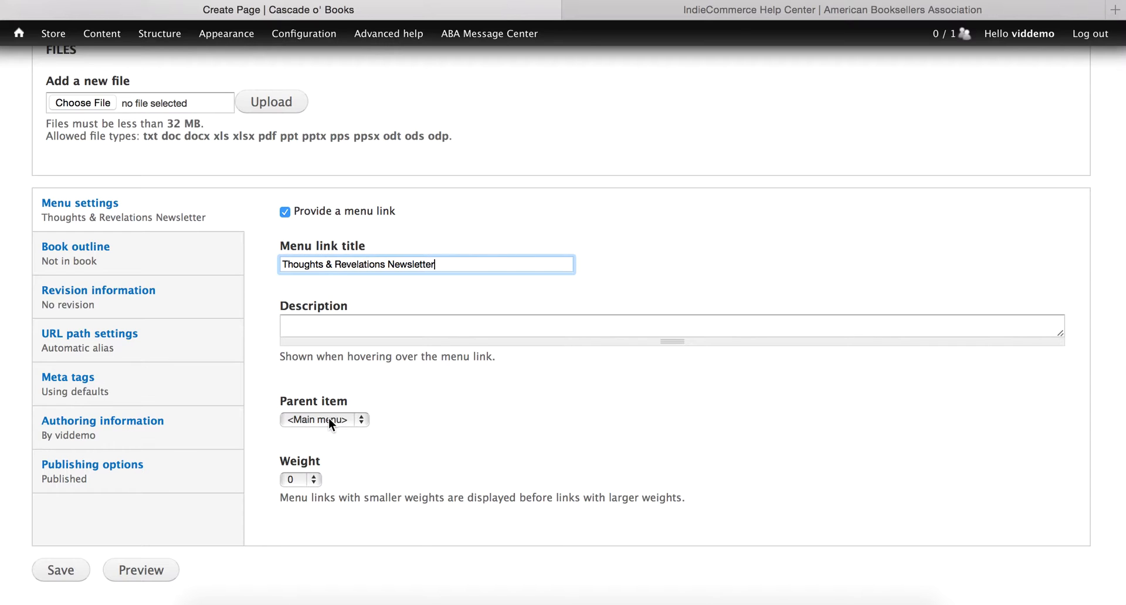
scroll(477, 420, down, 1)
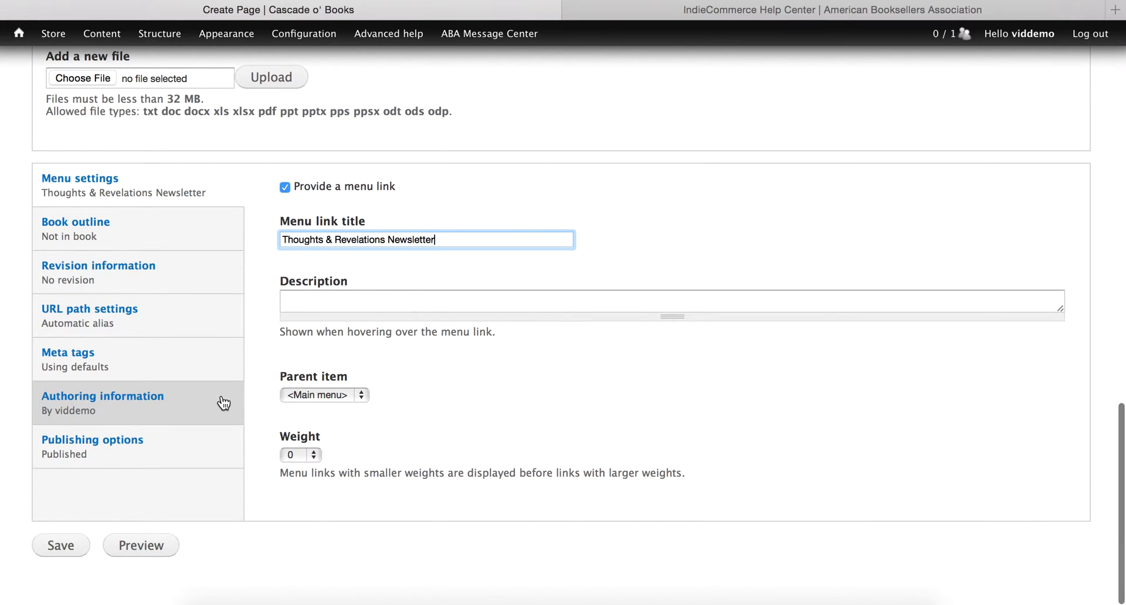
Turn off the automatic URL alias for the page and set a custom alias of "newsletter".
click(119, 316)
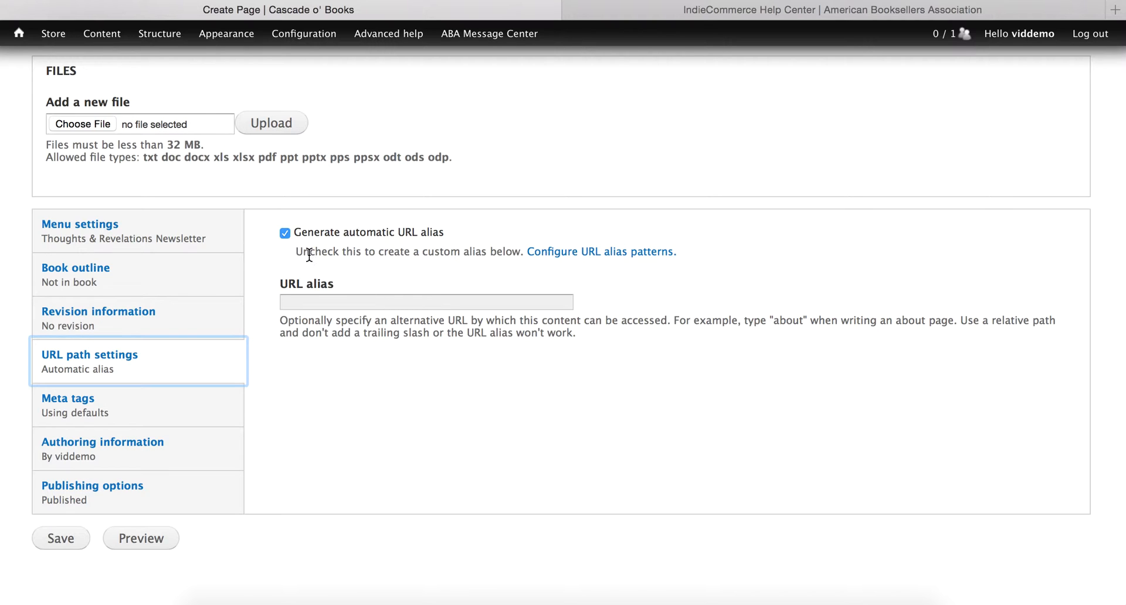
click(285, 234)
click(311, 300)
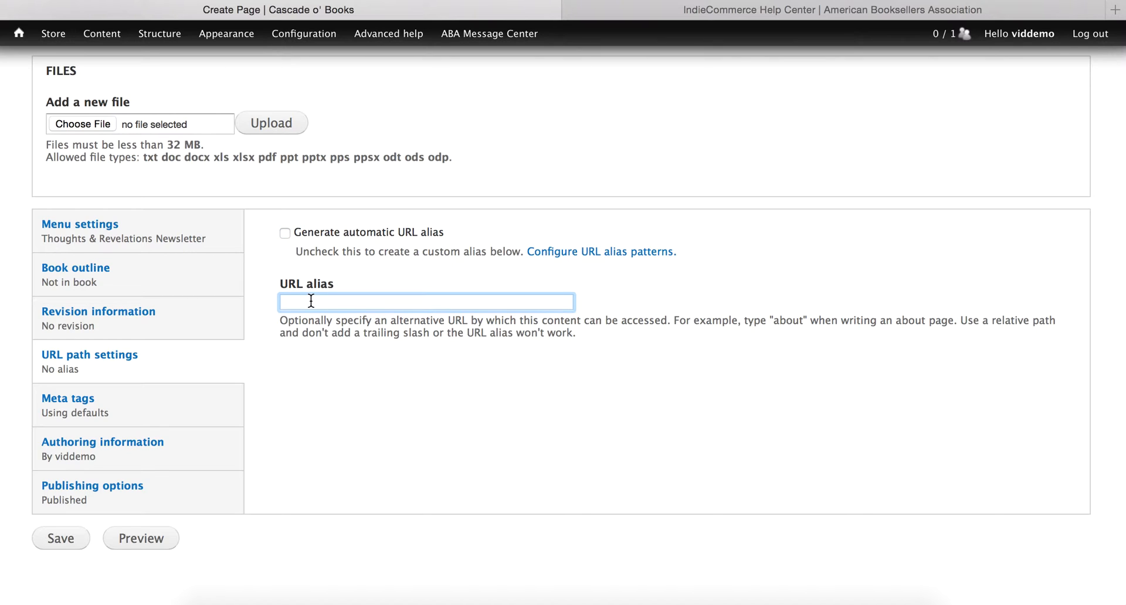
text(newsletter)
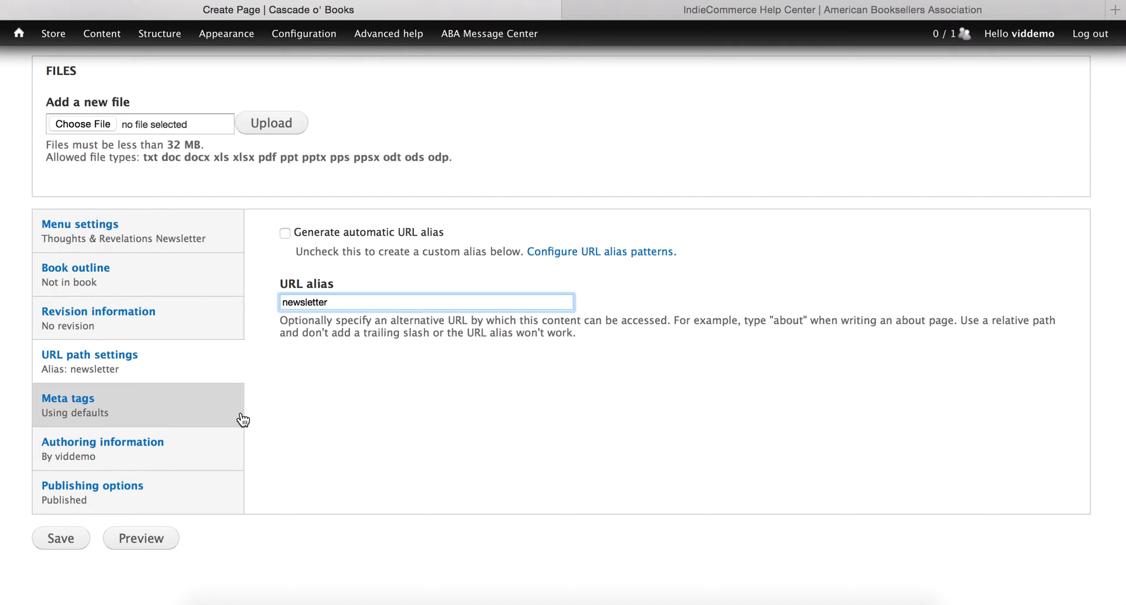
Set the page as promoted to the front page and sticky at top of lists, and save it.
click(127, 493)
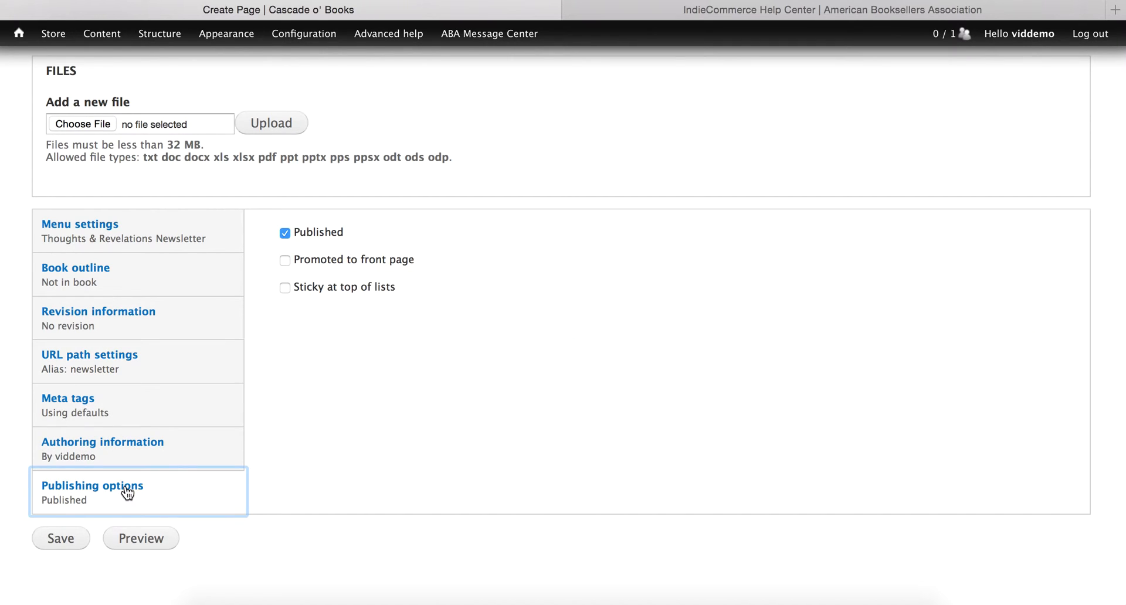
click(285, 262)
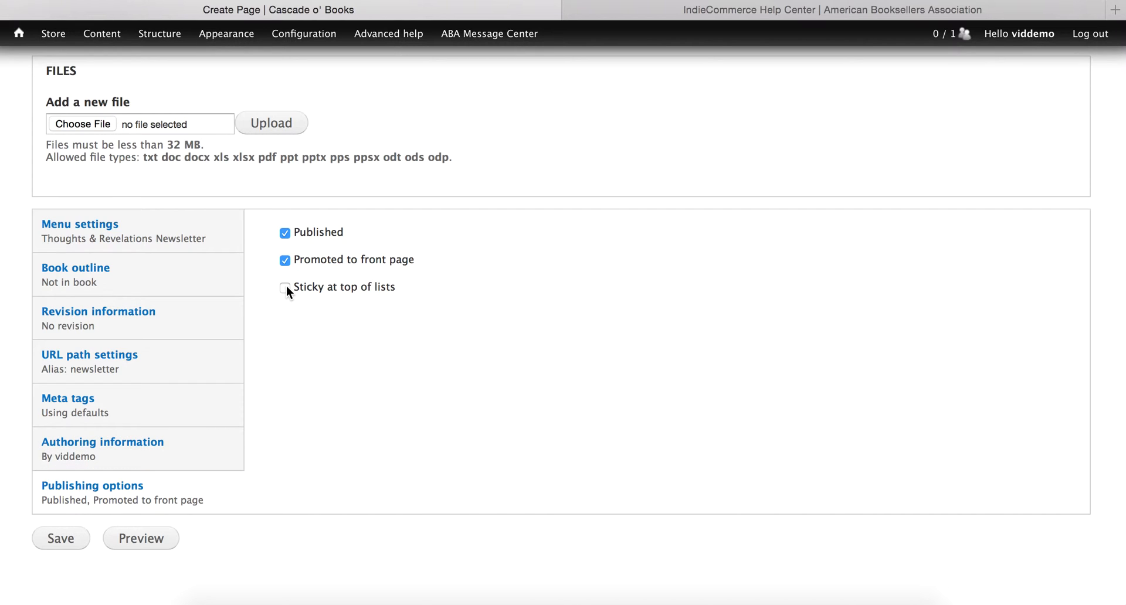
click(285, 288)
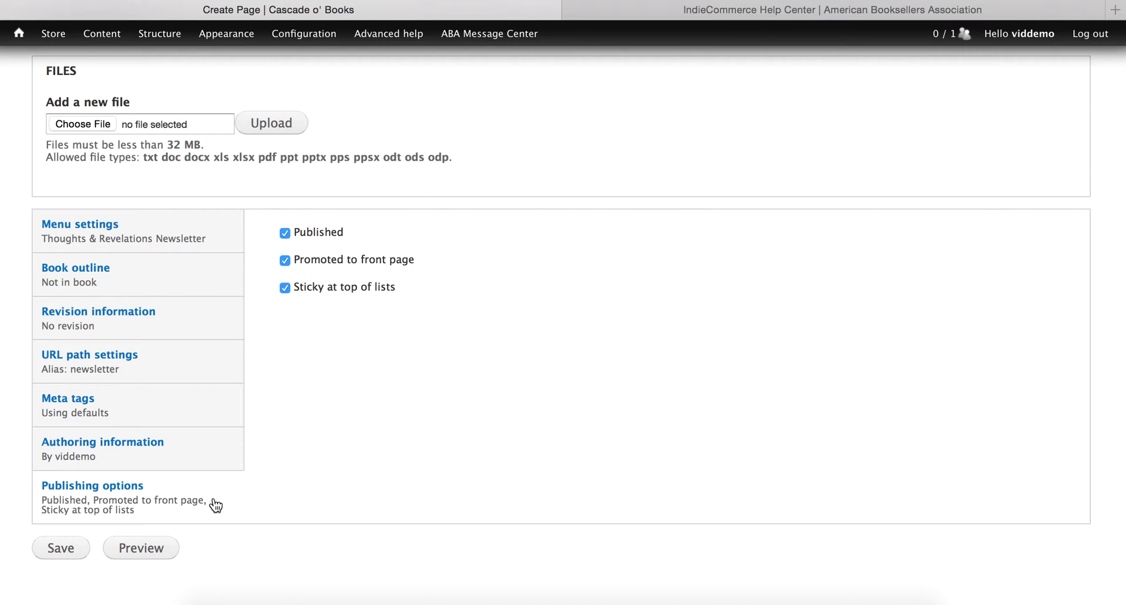
click(64, 549)
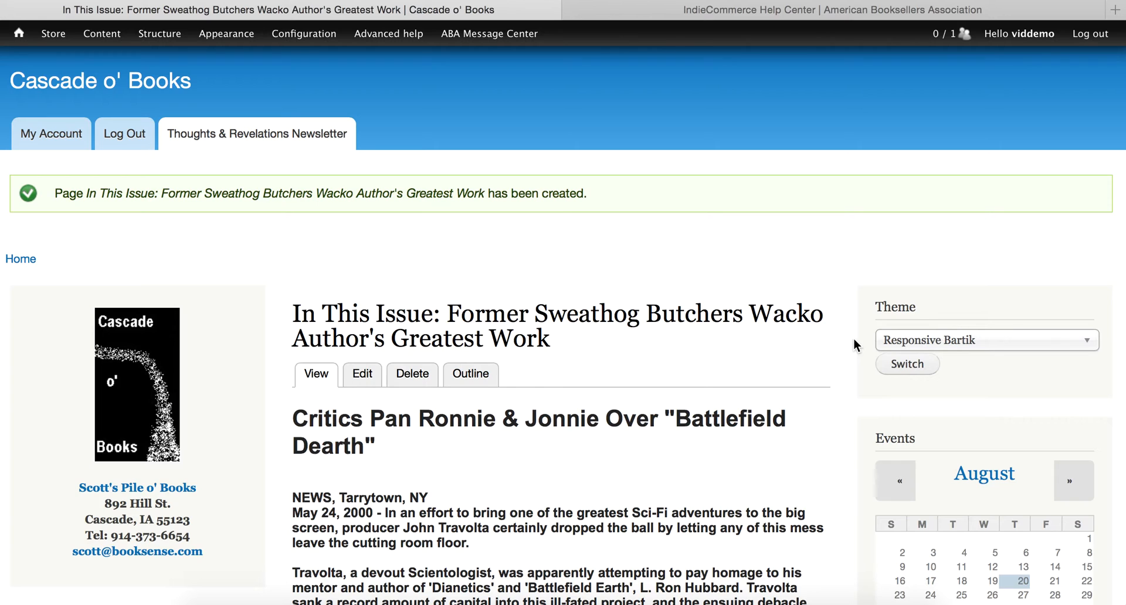
Look over the saved newsletter page, and go to the site's front page to check how it is promoted there.
scroll(755, 314, down, 2)
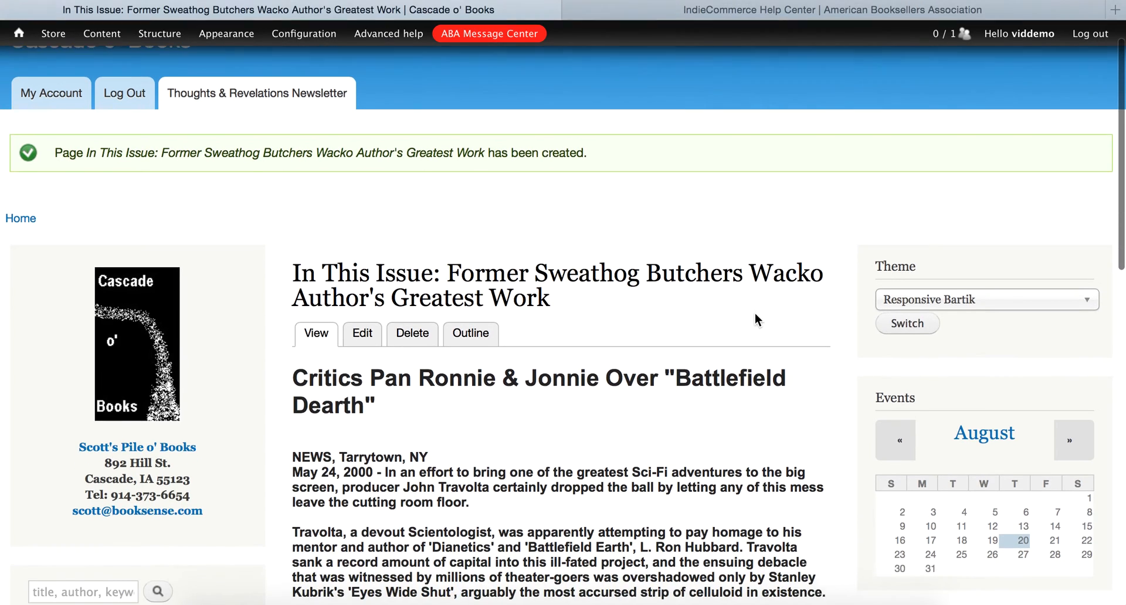
scroll(755, 313, down, 3)
scroll(755, 313, up, 3)
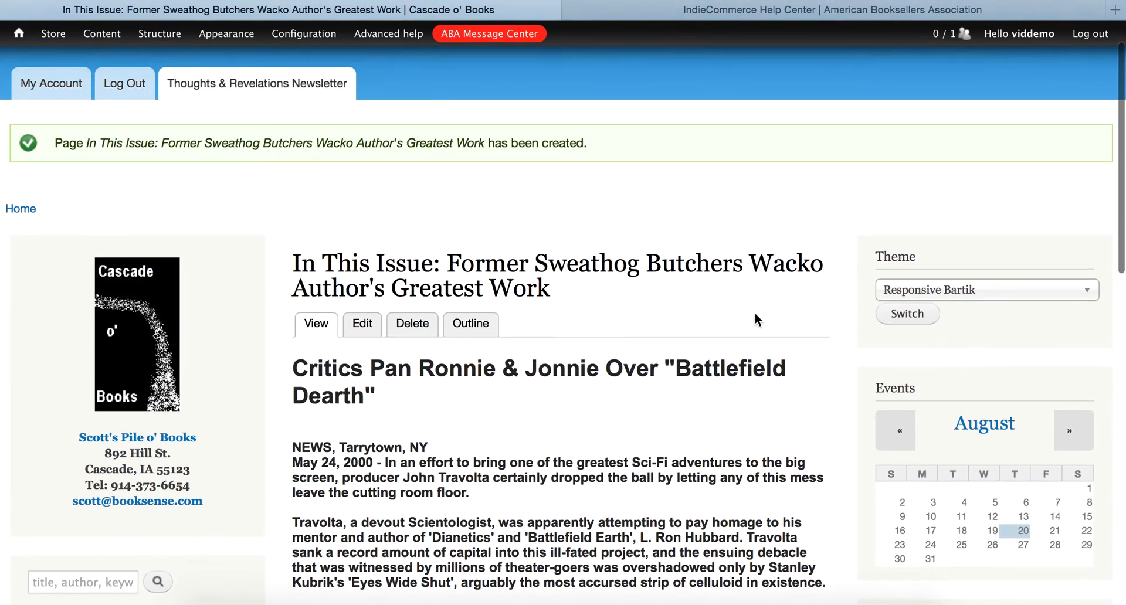
scroll(755, 313, up, 3)
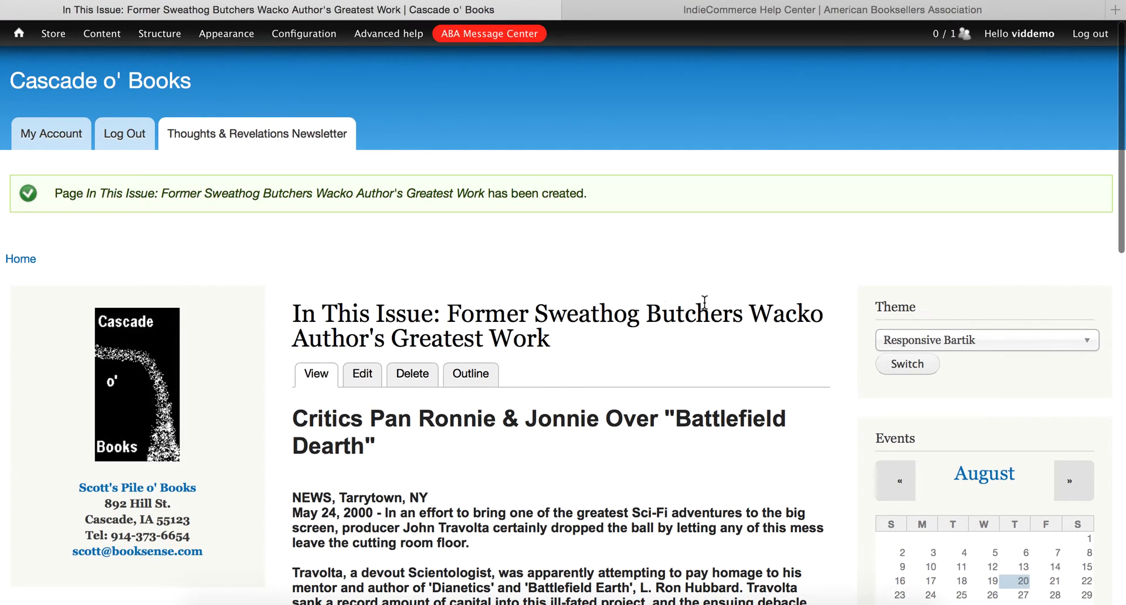
click(129, 93)
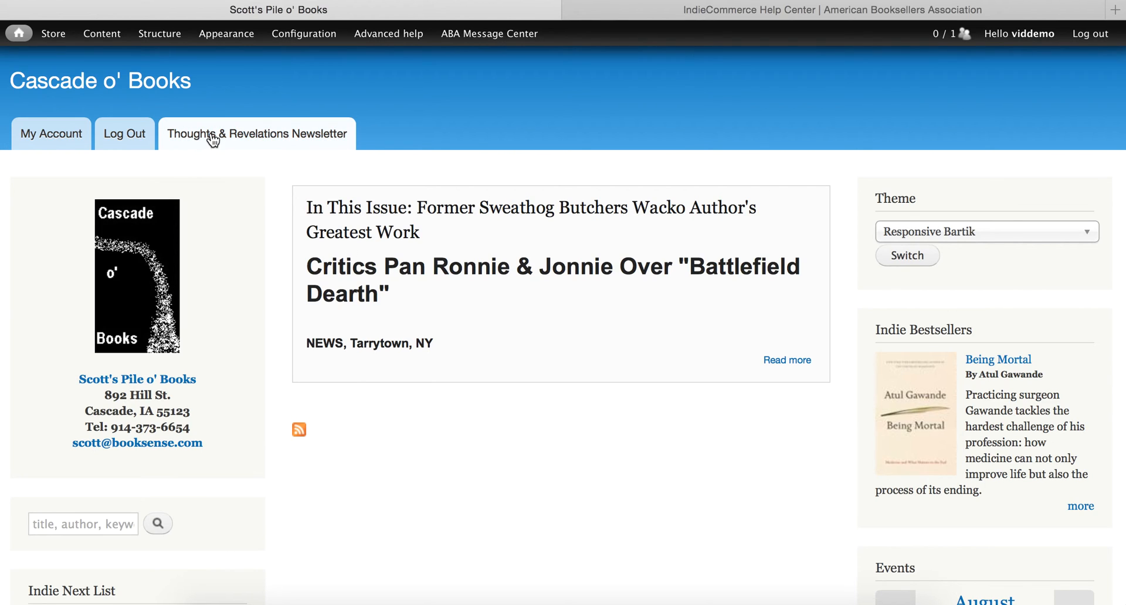
Open the Thoughts & Revelations Newsletter link and examine the article, the book listing and the quoted review.
click(247, 131)
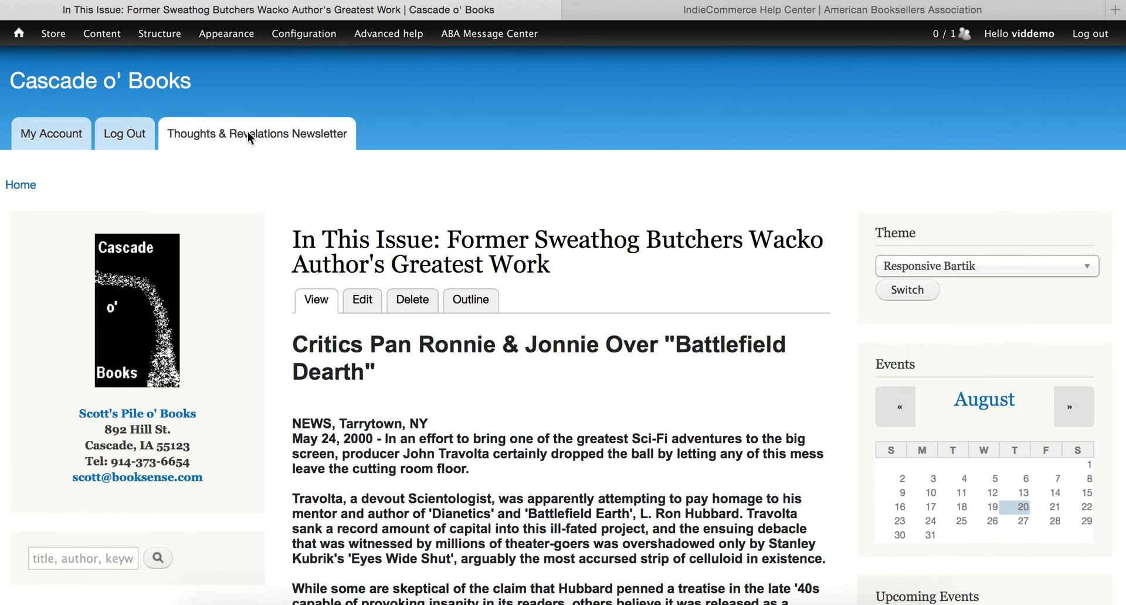
scroll(571, 265, down, 5)
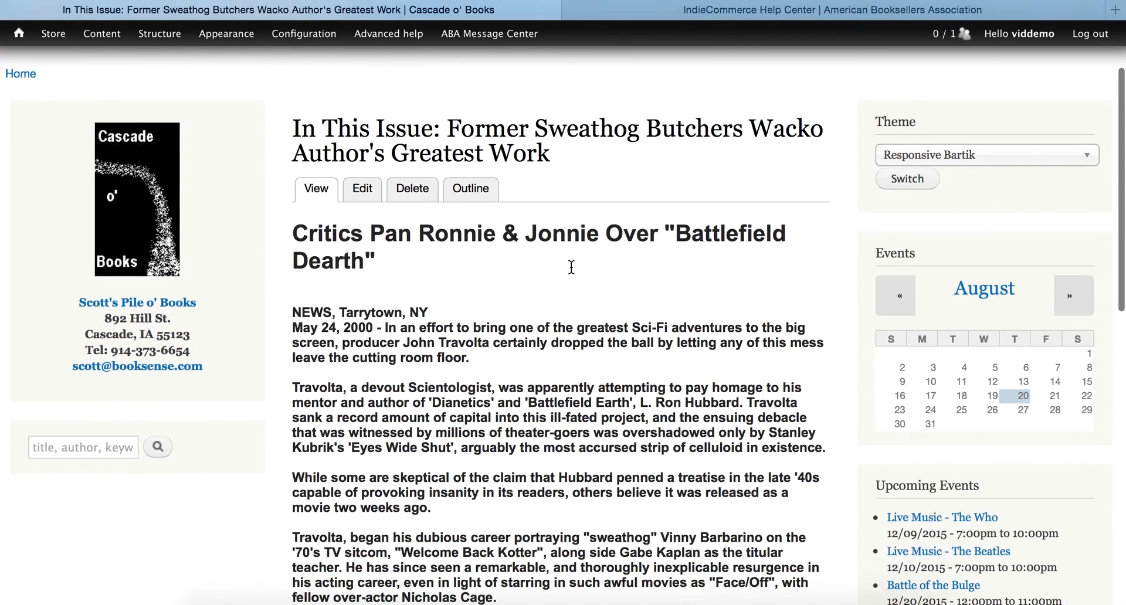
scroll(570, 265, down, 2)
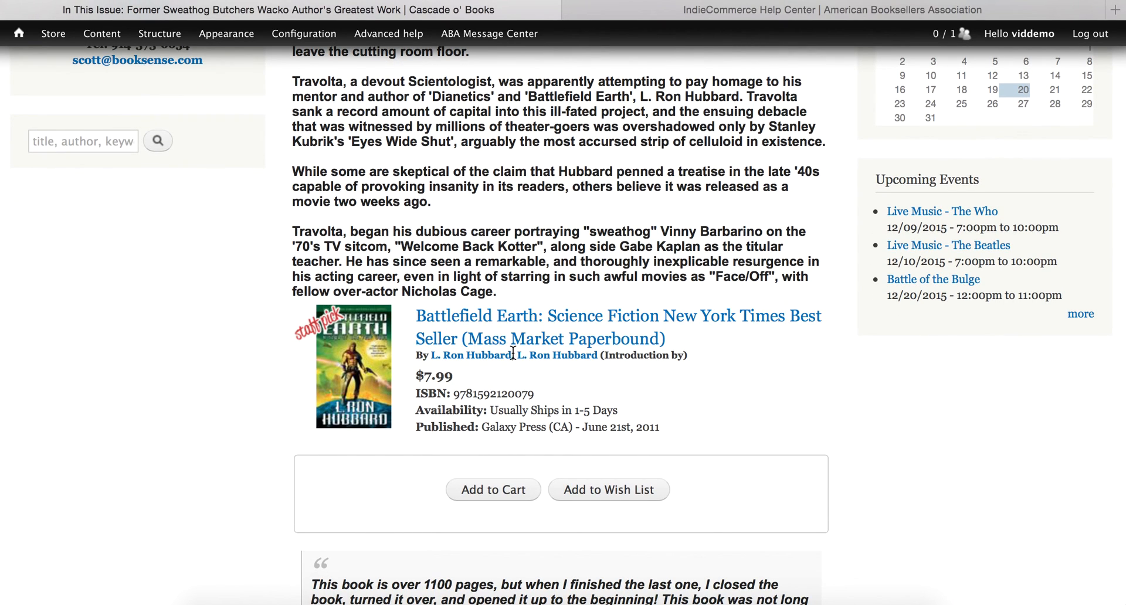
scroll(561, 369, down, 1)
scroll(559, 364, down, 3)
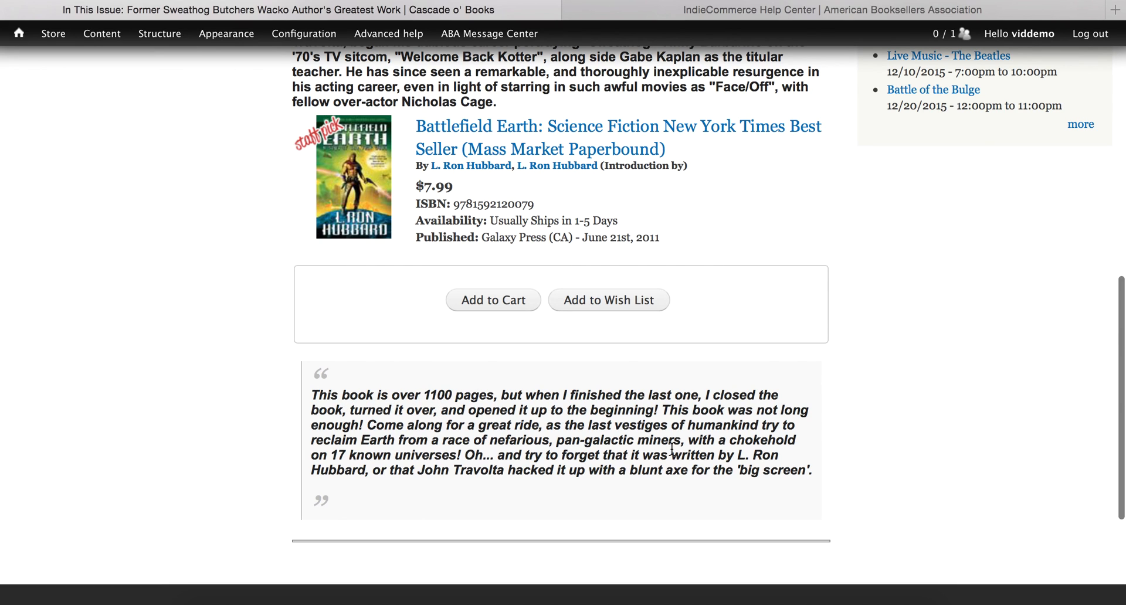
scroll(672, 452, down, 2)
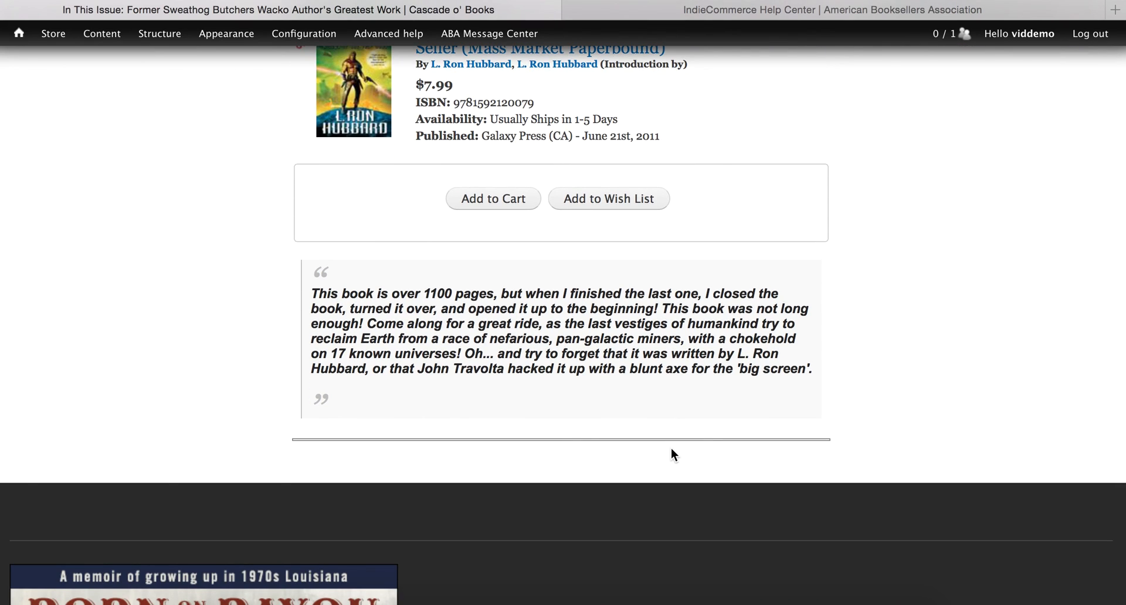